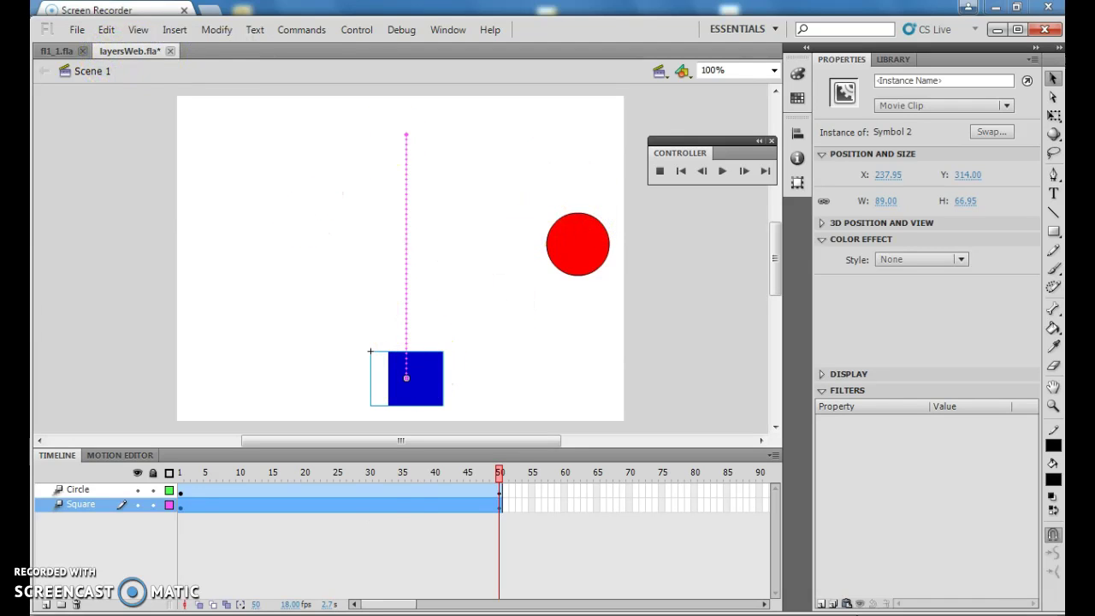
Rewind the playhead to frame 1 and select the red circle to show its horizontal motion path.
left_click_drag(502, 482, 183, 487)
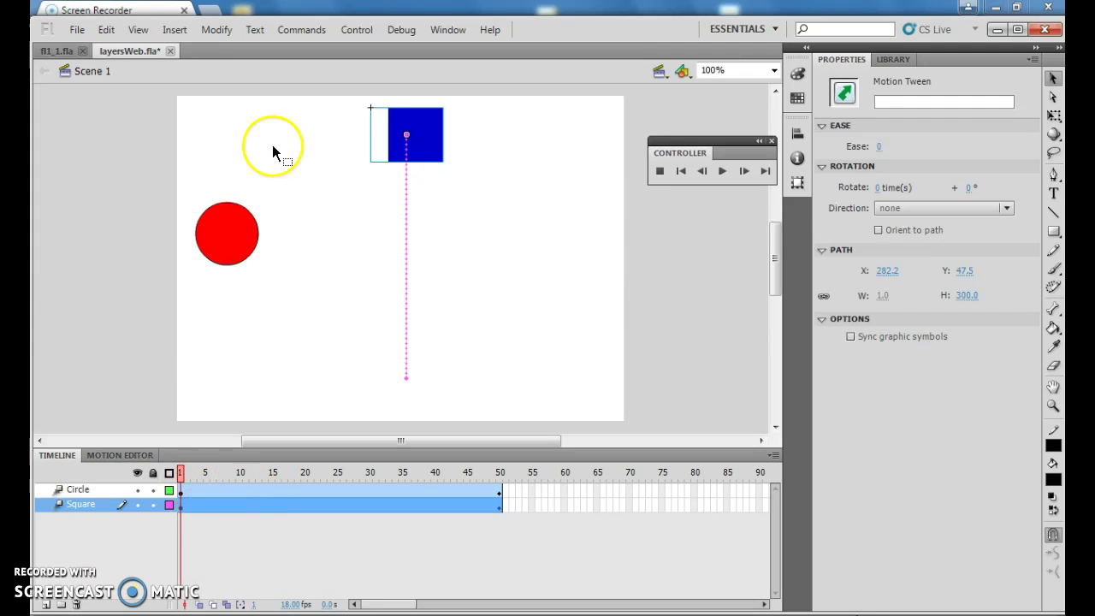
left_click(220, 235)
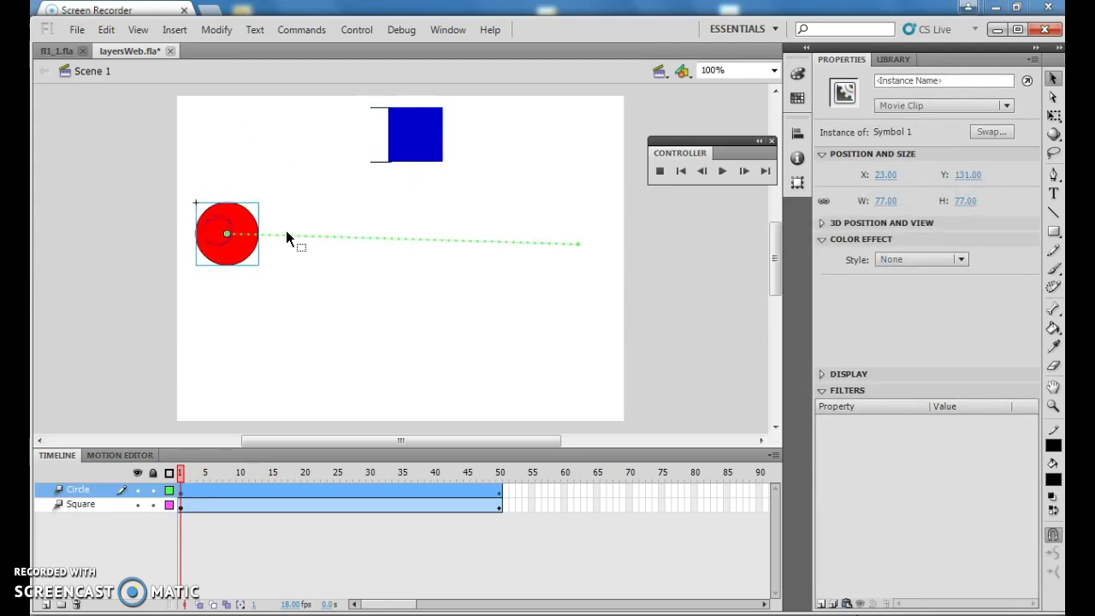
left_click(348, 199)
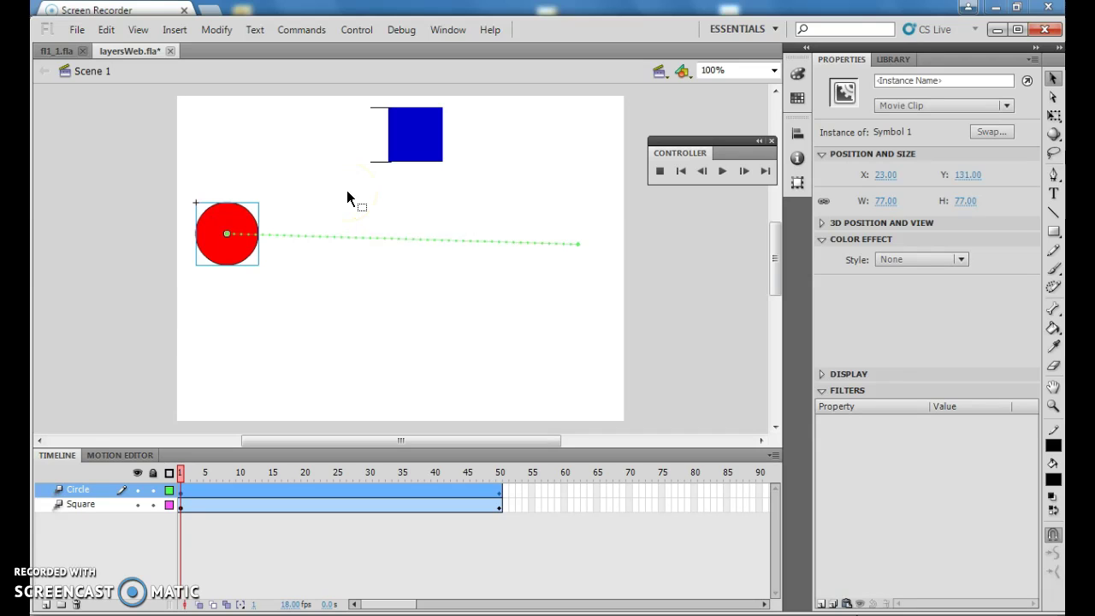
Publish layersWeb.fla from the File menu, then click in the stage and timeline area.
left_click(77, 30)
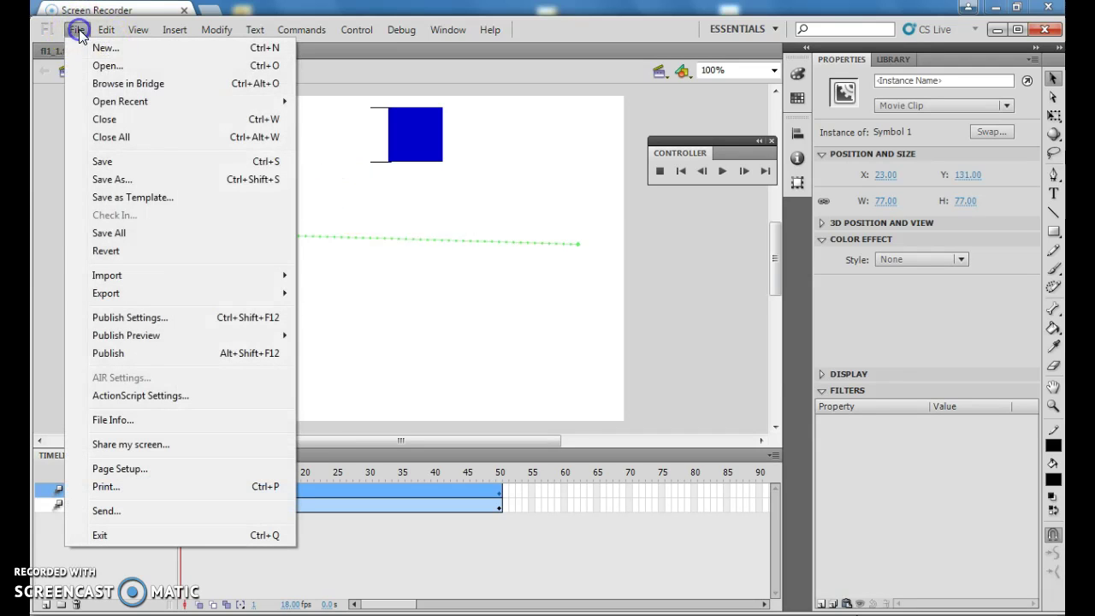
left_click(107, 353)
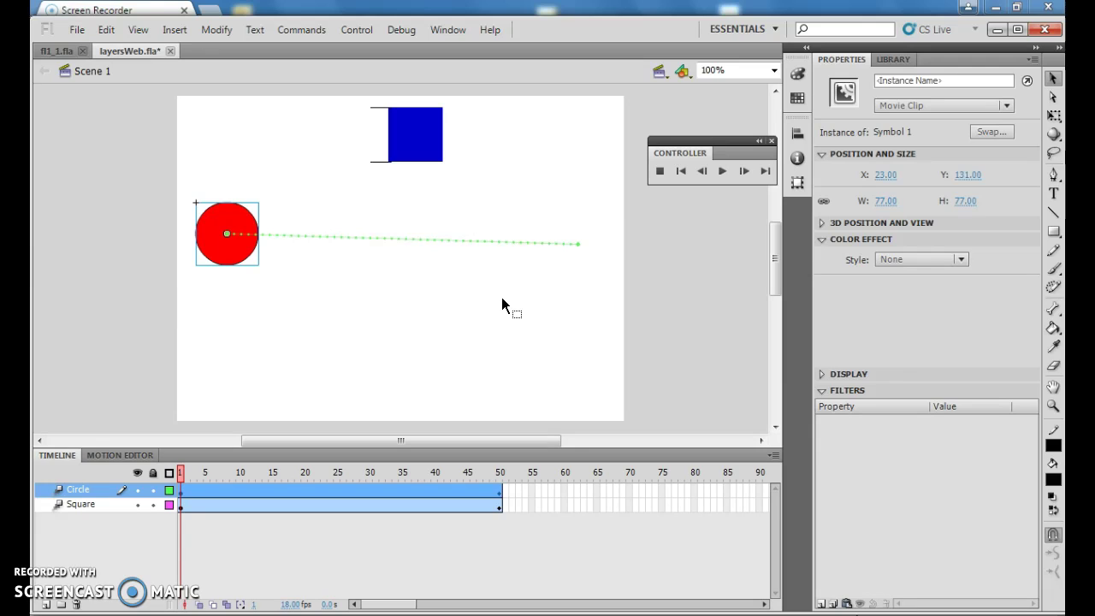
left_click(414, 446)
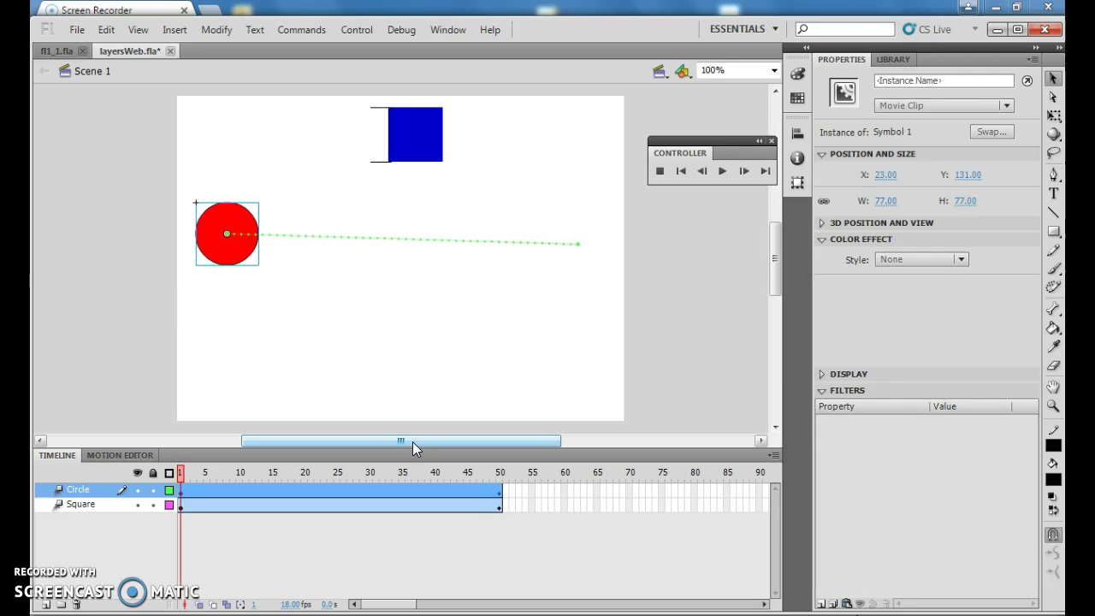
left_click(425, 484)
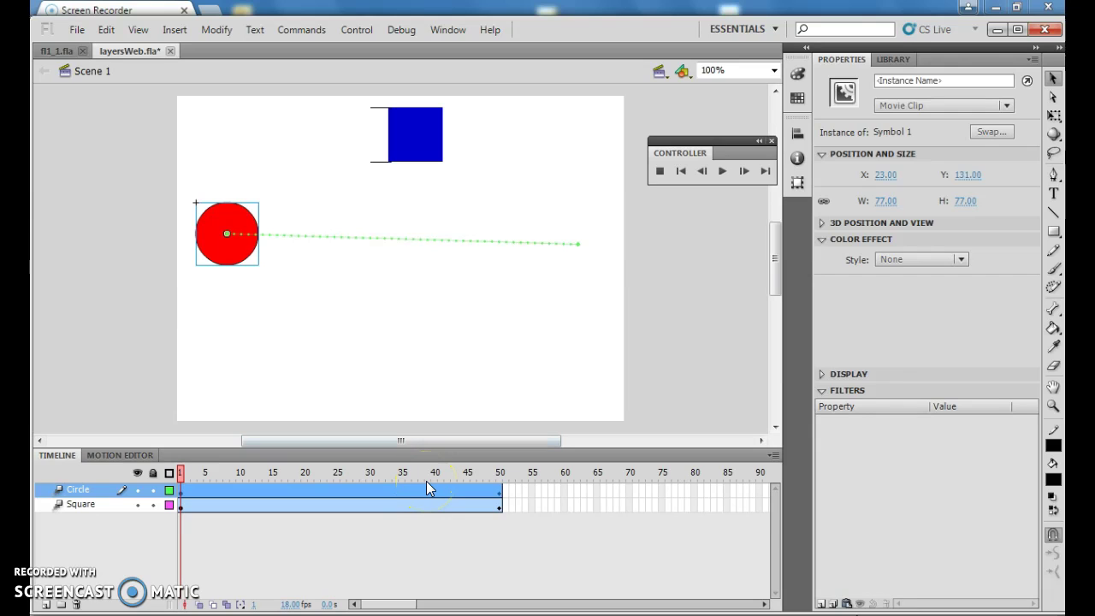
left_click(152, 471)
left_click(228, 548)
left_click(217, 29)
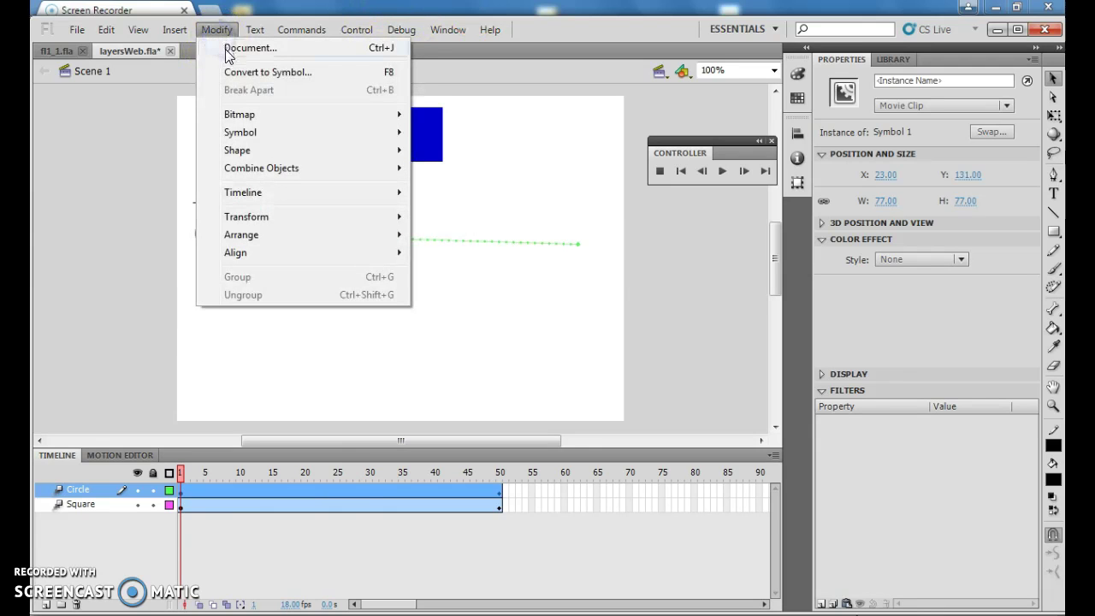
left_click(225, 48)
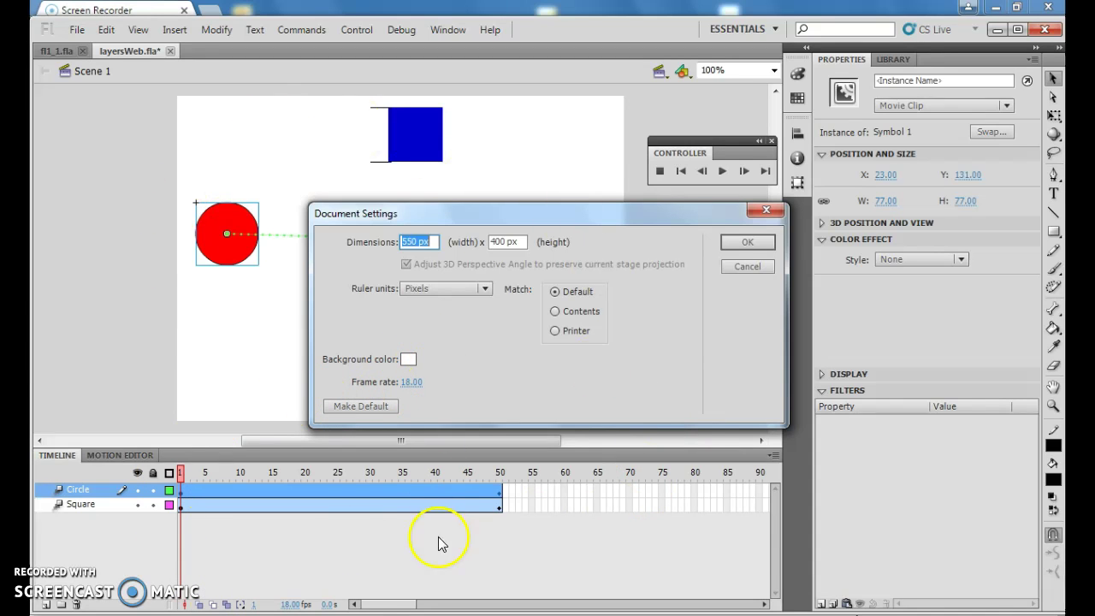
left_click(408, 360)
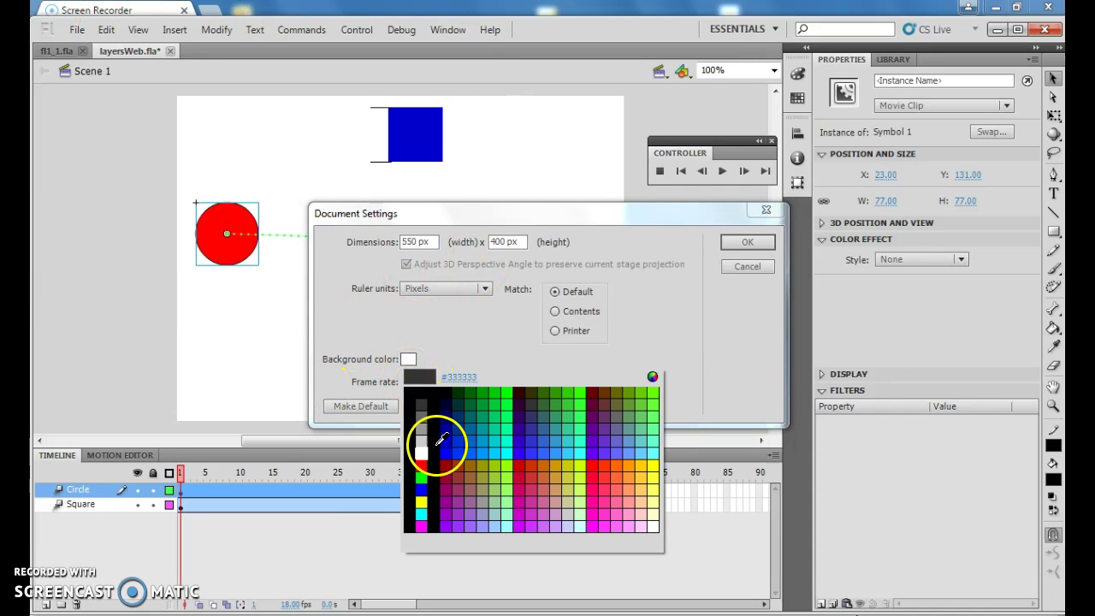
left_click(423, 452)
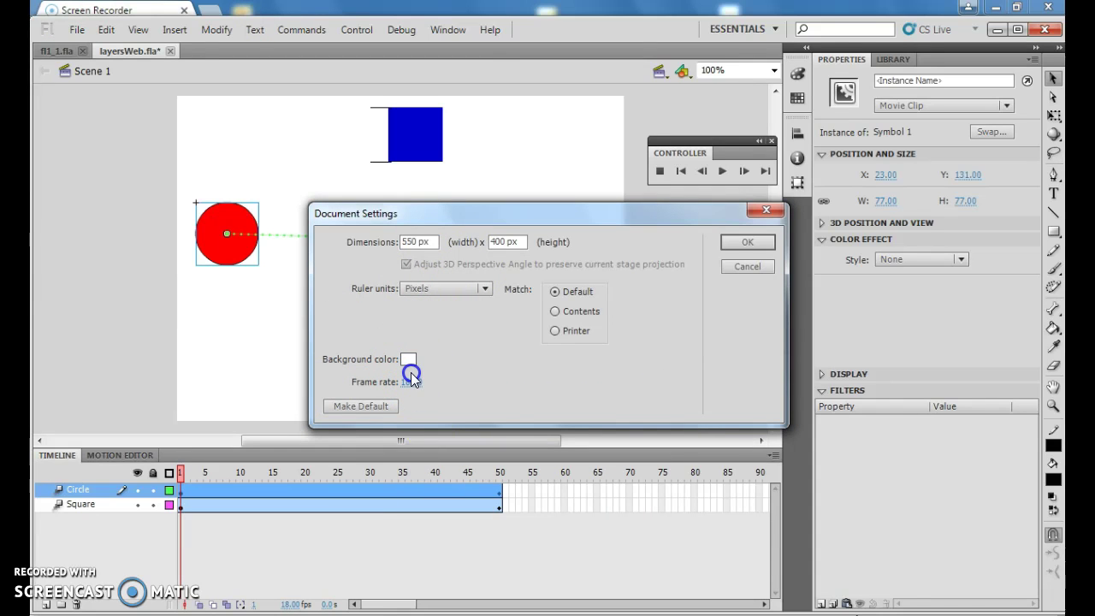
left_click(741, 246)
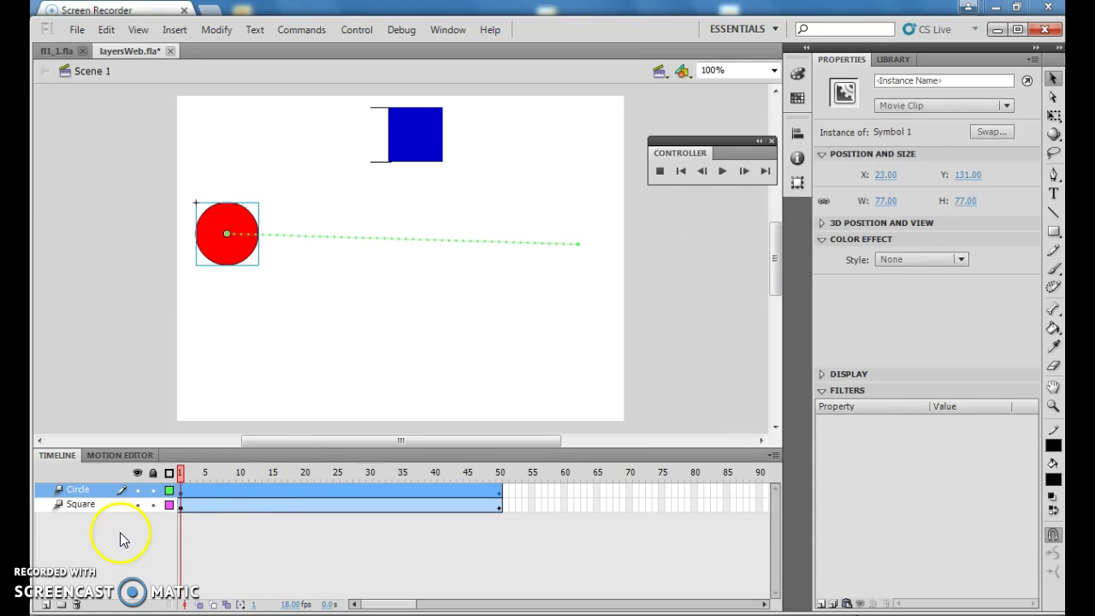
Insert a new timeline layer above the Square layer.
left_click(88, 505)
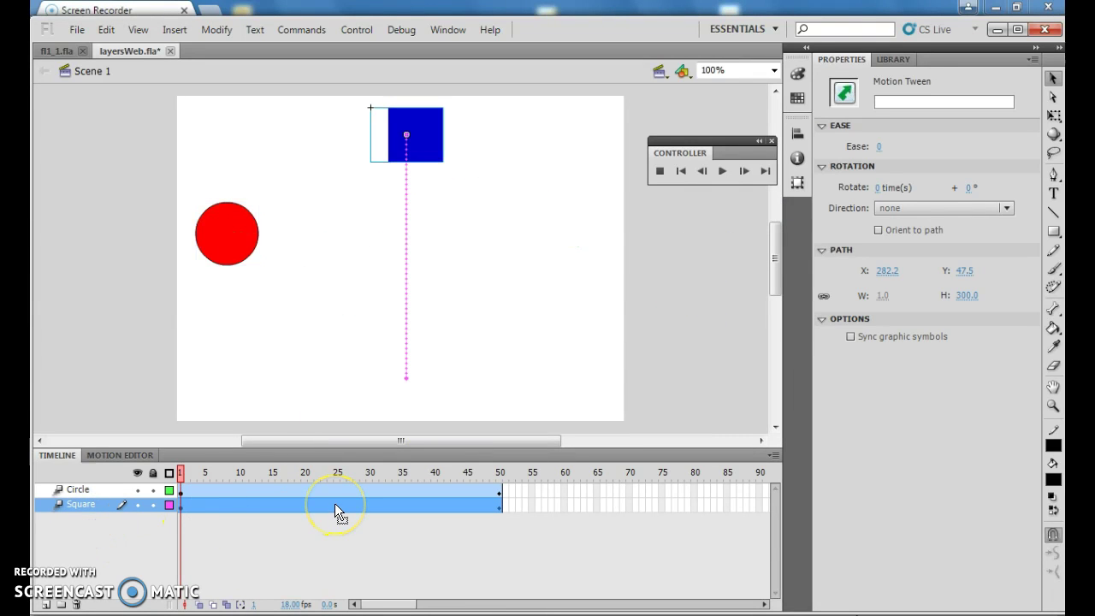
left_click(172, 30)
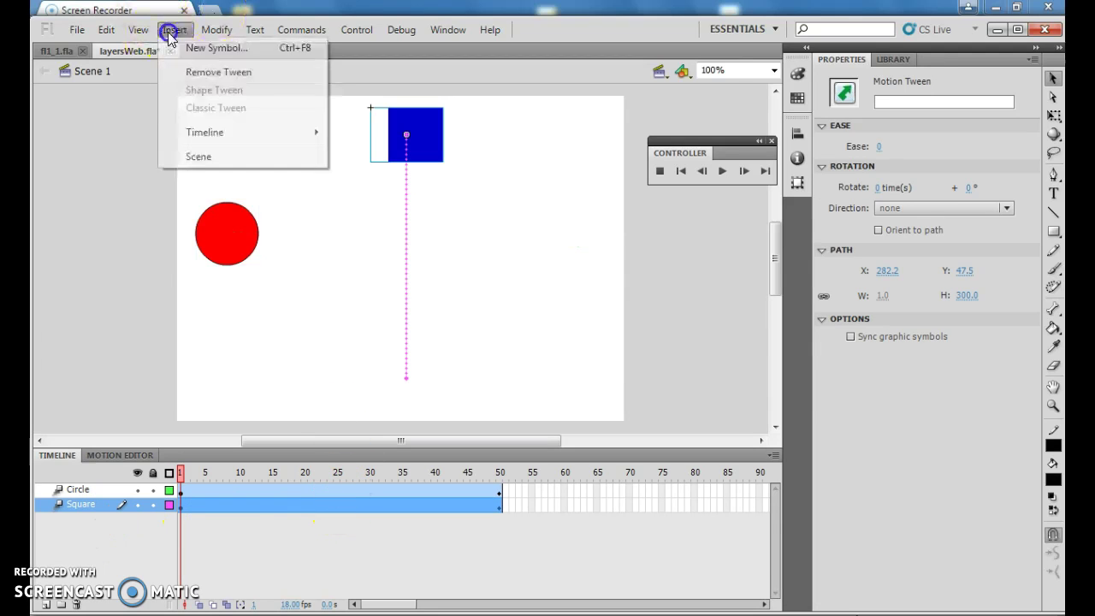
mouse_move(210, 133)
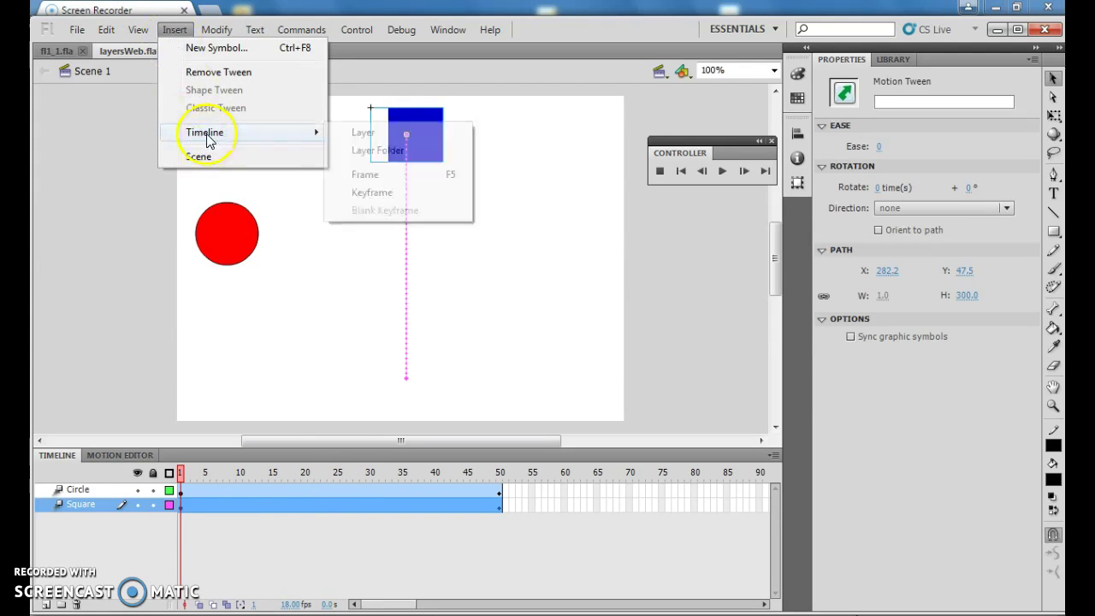
left_click(381, 138)
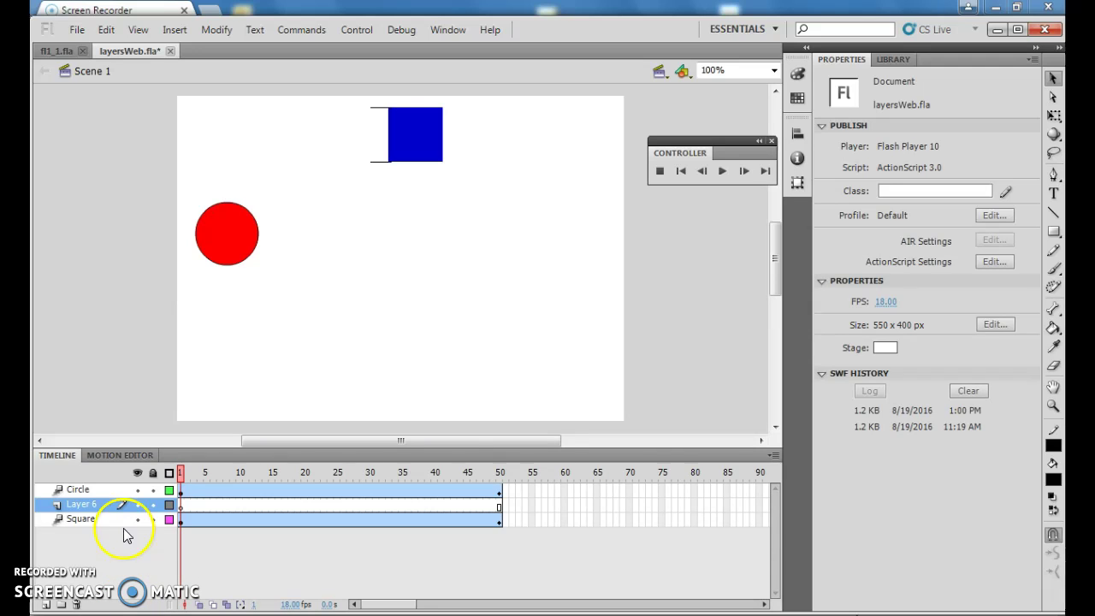
Rename Layer 6 to 'backdrop' and select its frames.
double_click(80, 507)
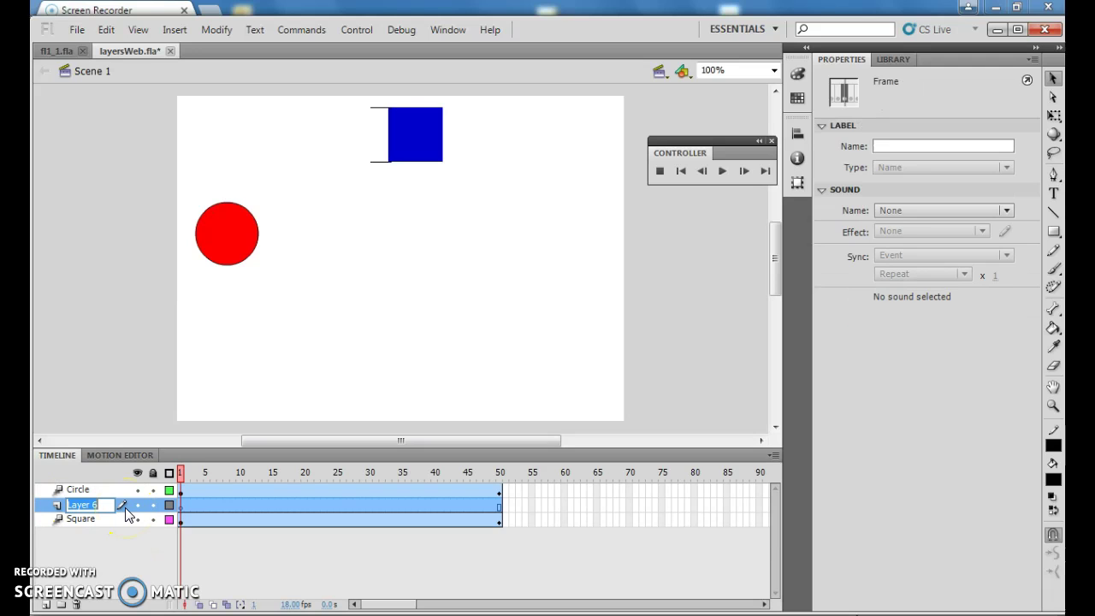
type("backdrop")
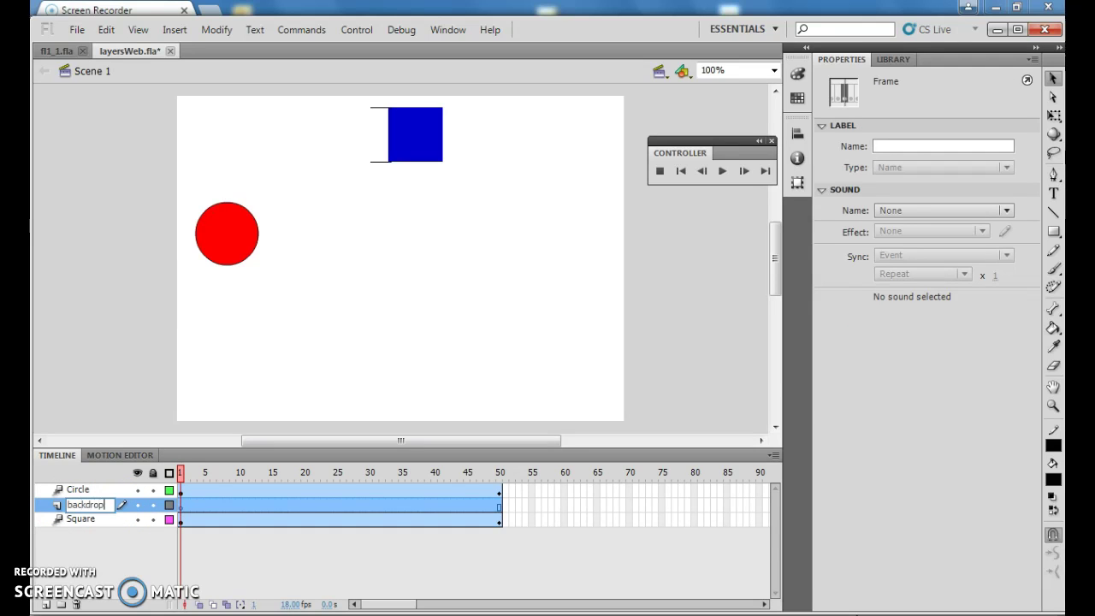
left_click(134, 557)
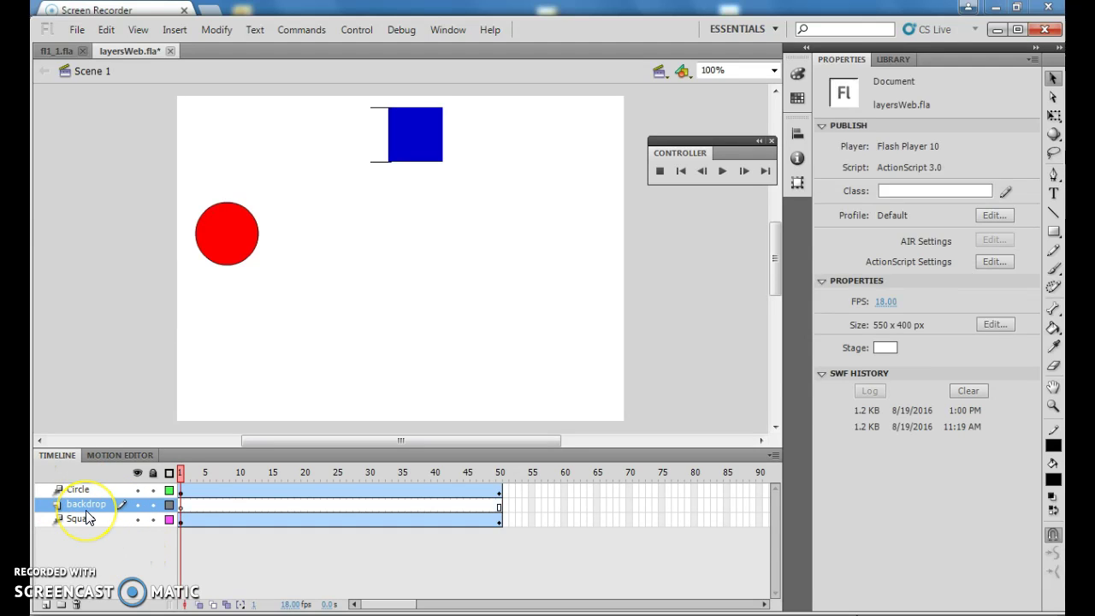
left_click(130, 502)
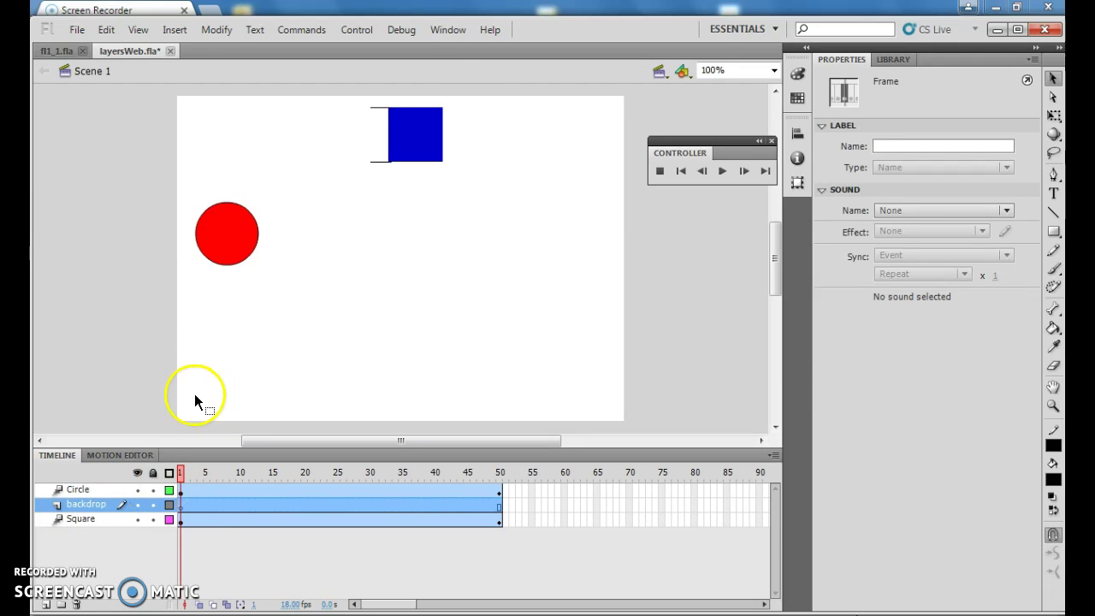
Draw a black rectangle with the Rectangle tool spanning the entire stage.
left_click(1051, 232)
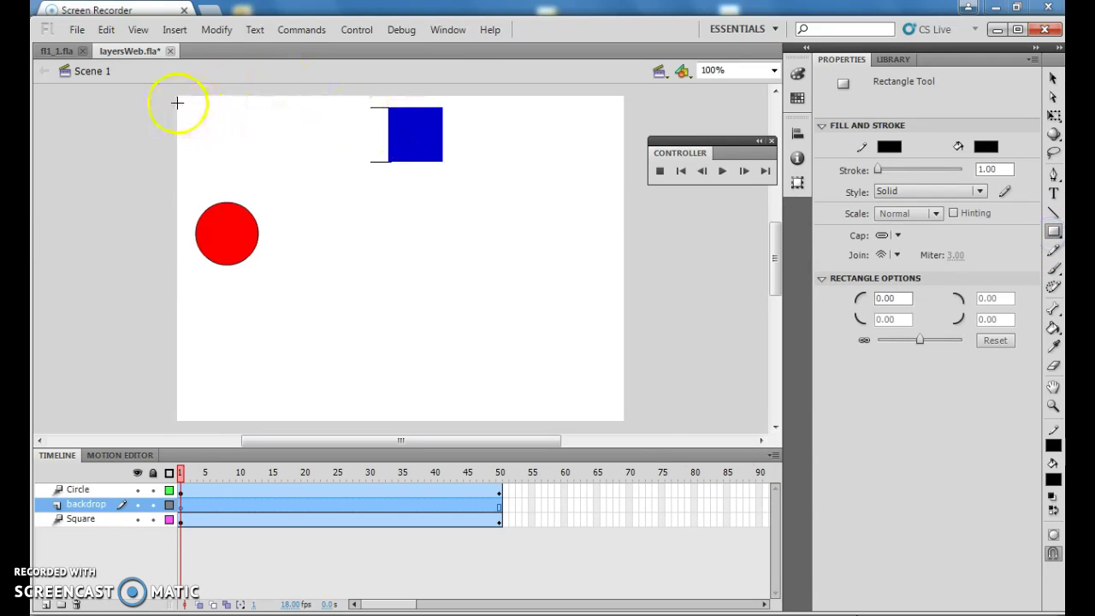
left_click_drag(176, 95, 624, 420)
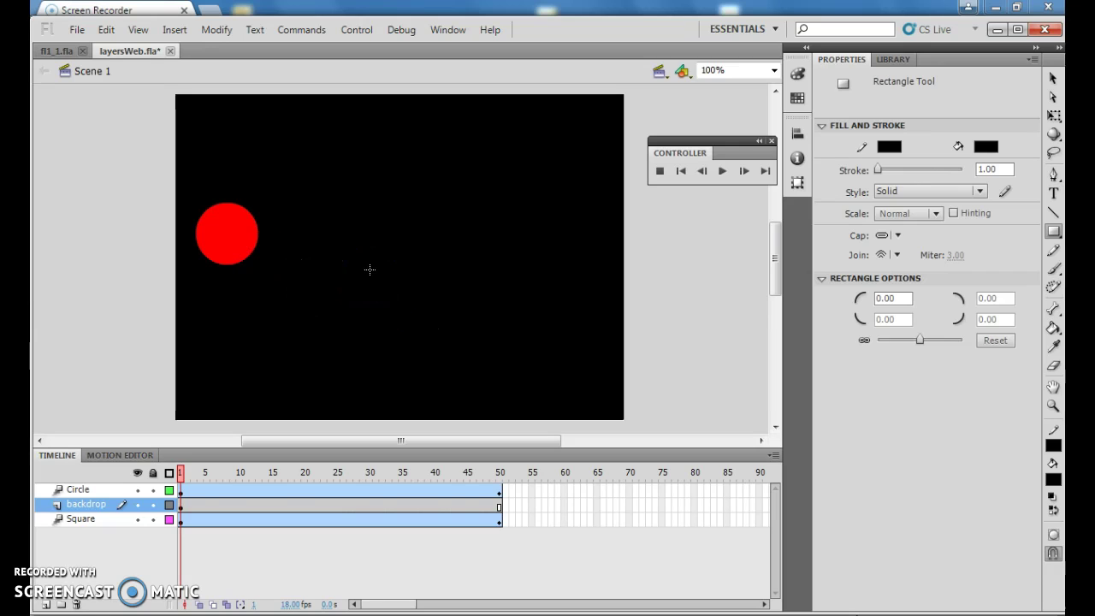
Drag the backdrop layer below Square, then check the Square, Circle and backdrop layers.
left_click(89, 506)
mouse_move(89, 512)
left_mouse_down()
mouse_move(91, 564)
mouse_move(91, 530)
left_mouse_up()
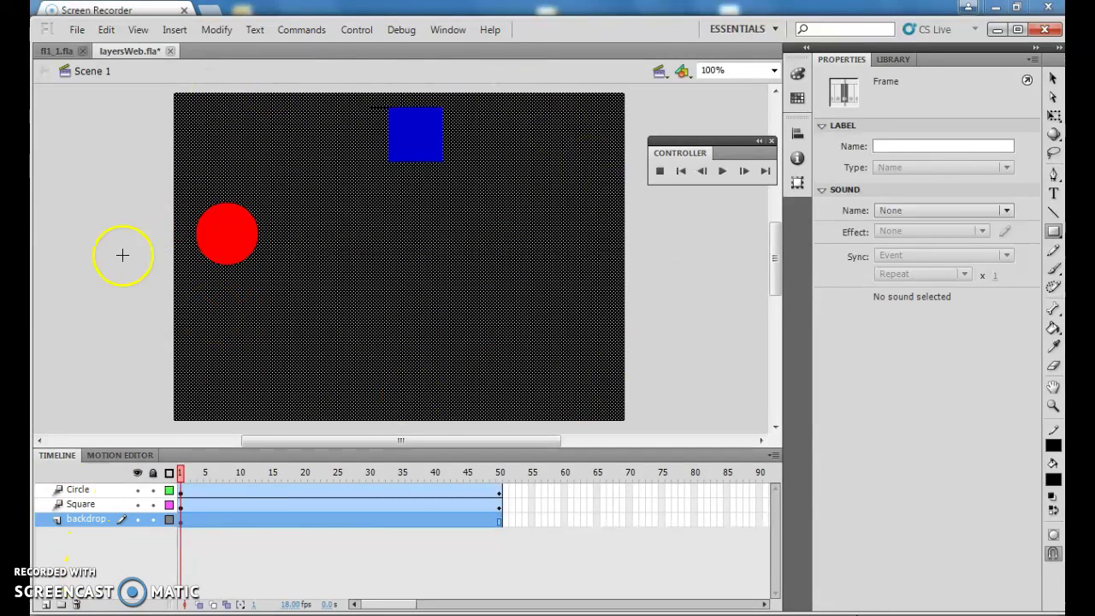
left_click(85, 504)
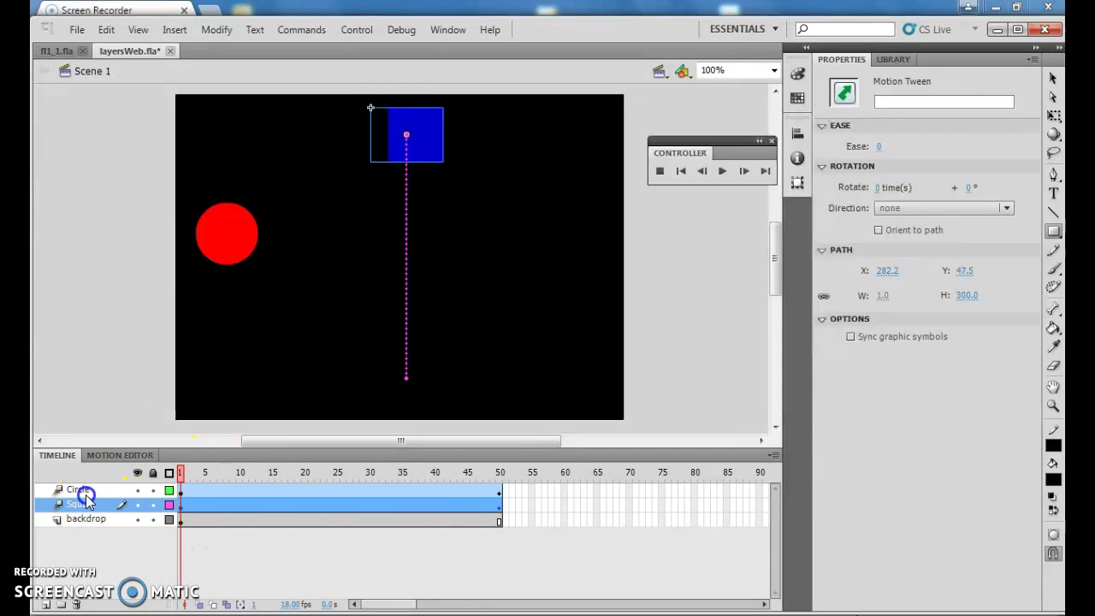
left_click(86, 493)
left_click(87, 505)
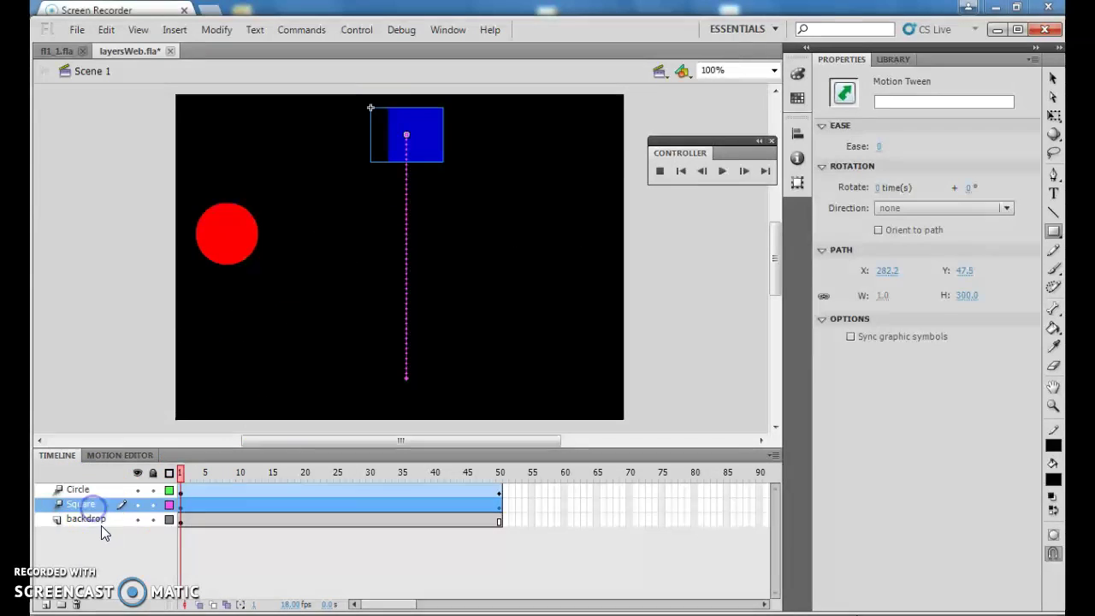
left_click(97, 520)
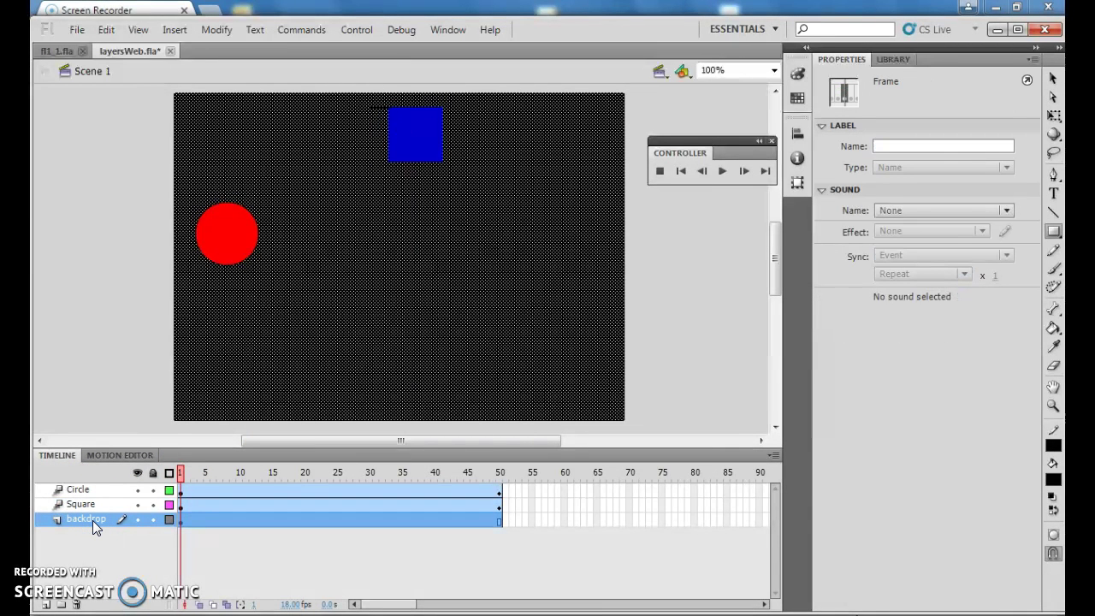
Preview layersWeb as an HTML page with File > Publish Preview > HTML.
left_click(77, 29)
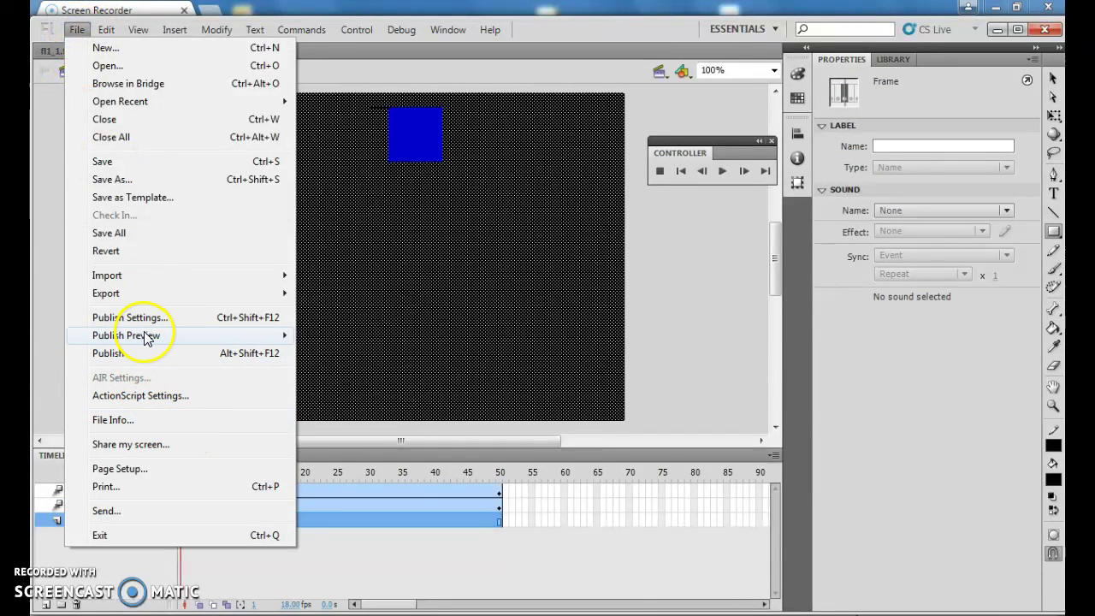
mouse_move(145, 338)
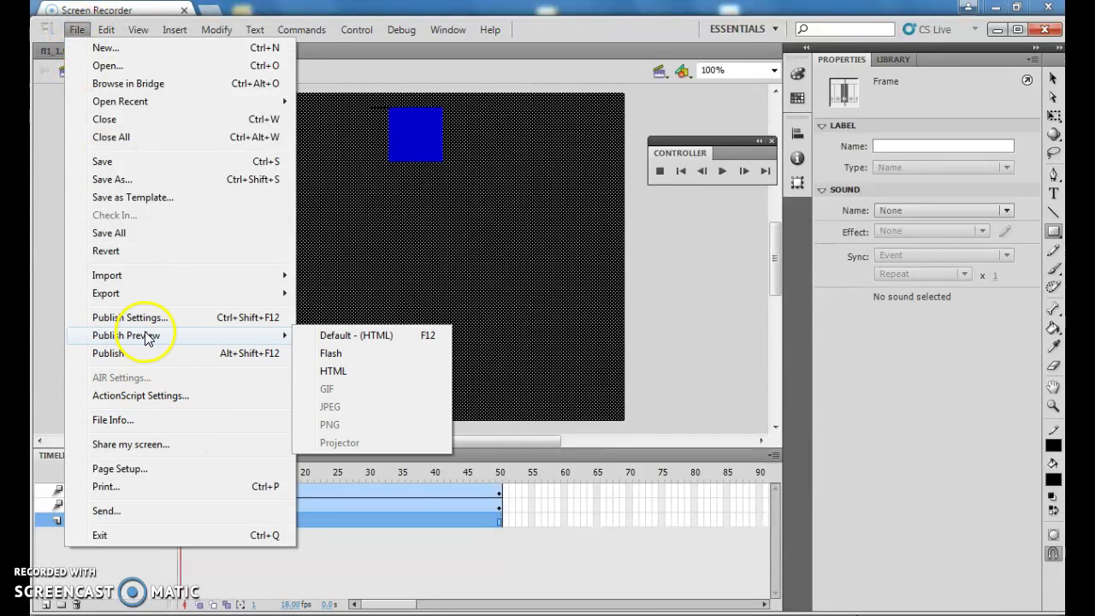
left_click(340, 377)
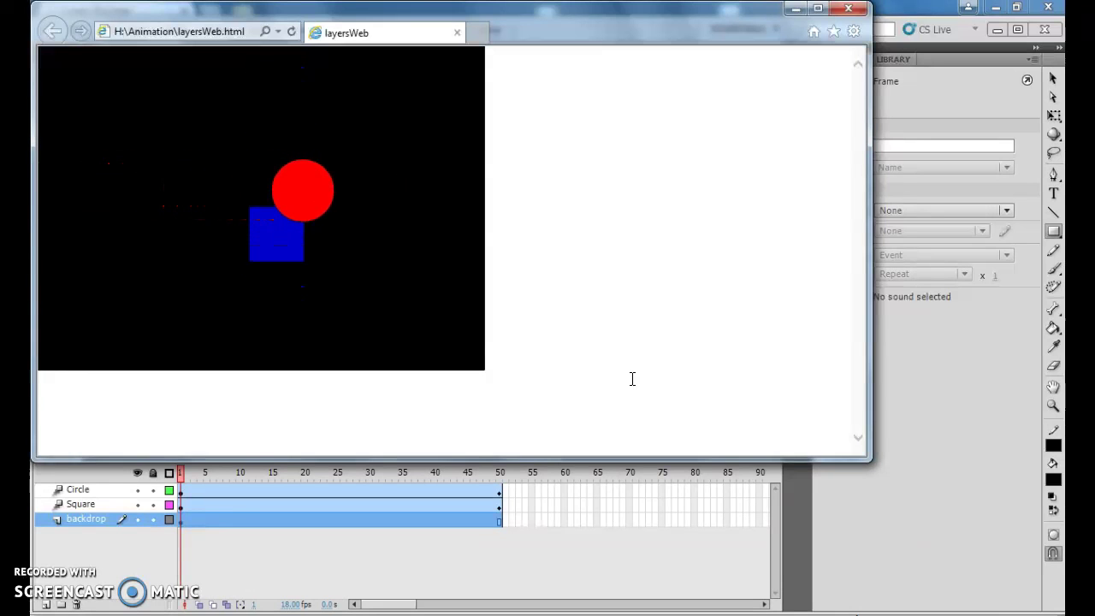
Close the Internet Explorer preview after watching the circle and square animate.
key("alt+F4")
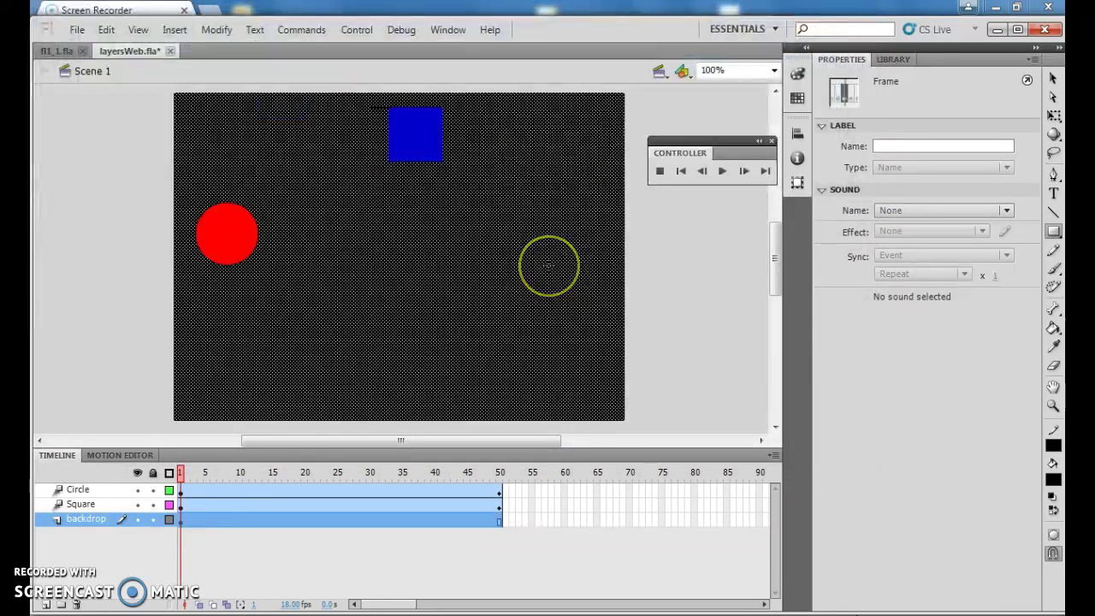
Launch Adobe Community Help with Help > Flash Help.
left_click(531, 269)
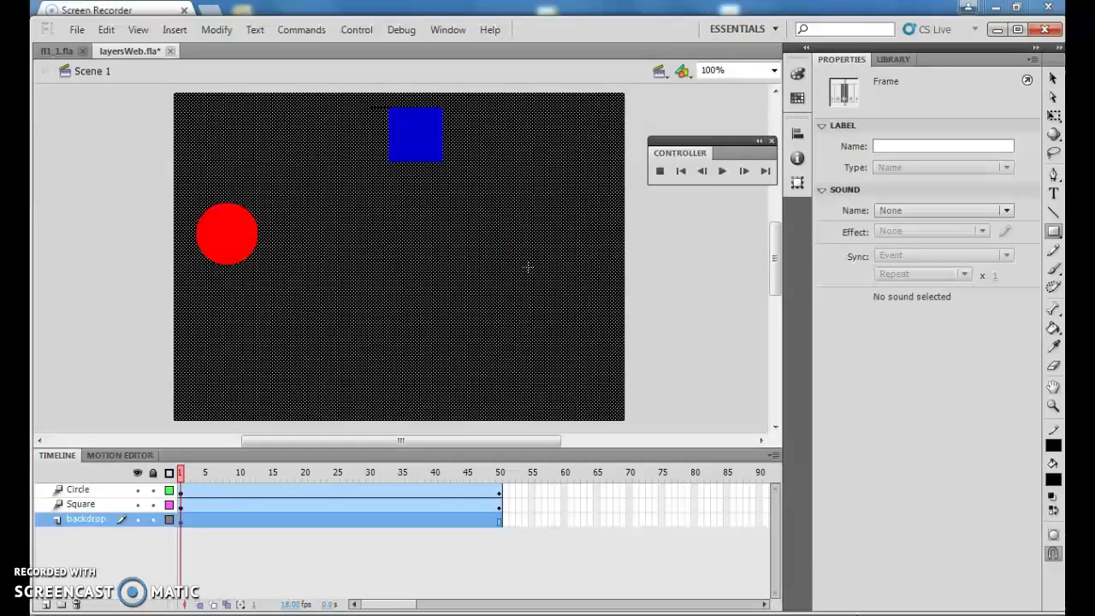
left_click(492, 31)
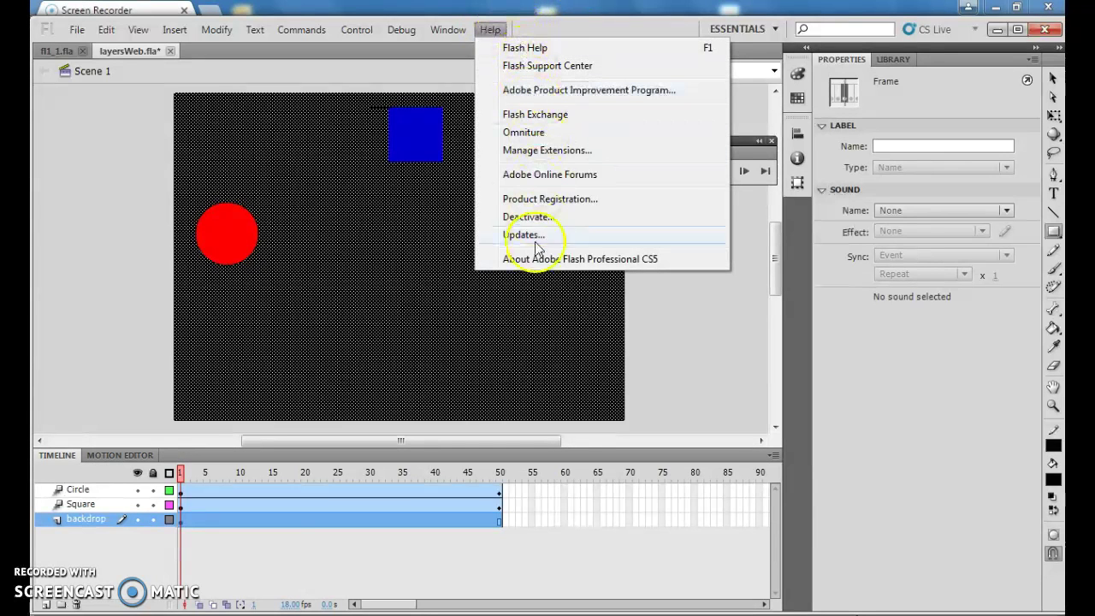
left_click(533, 44)
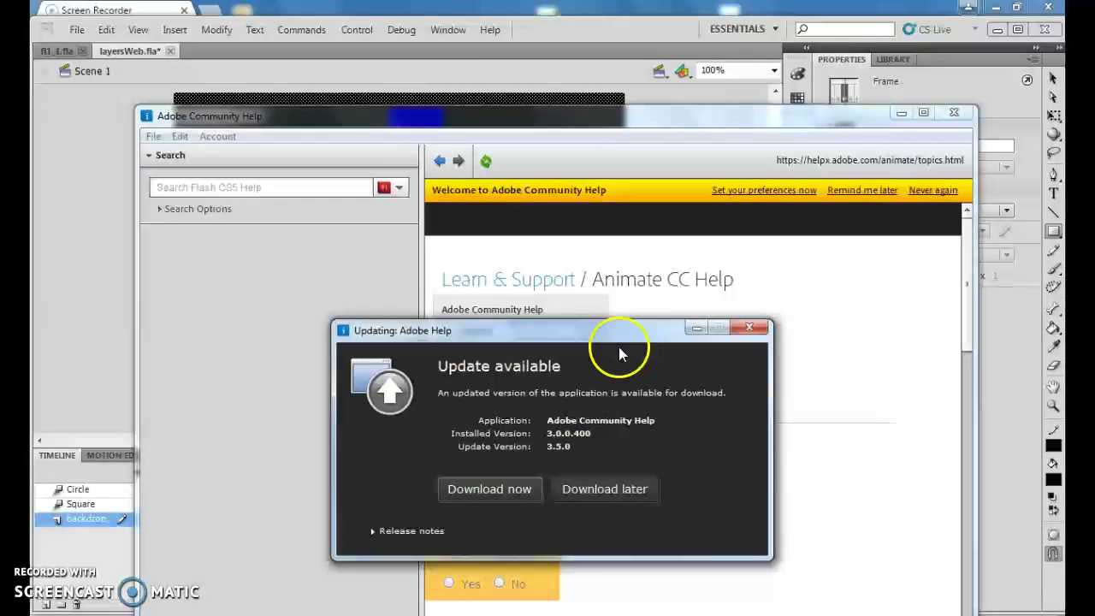
Move aside and close the Update Available notice, then maximize the help window.
left_click_drag(619, 337, 564, 339)
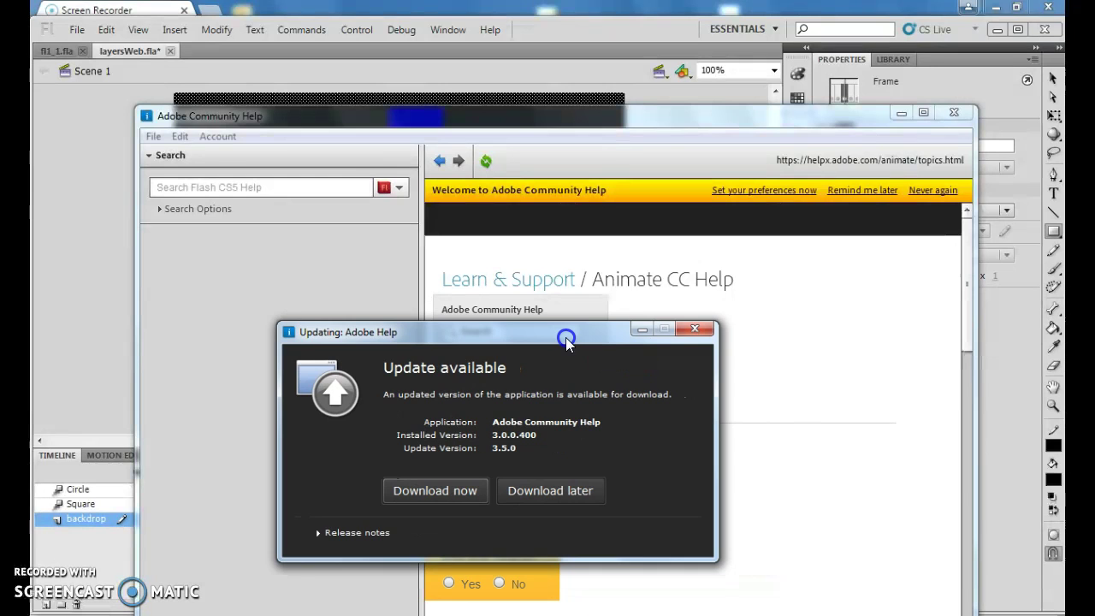
left_click(693, 327)
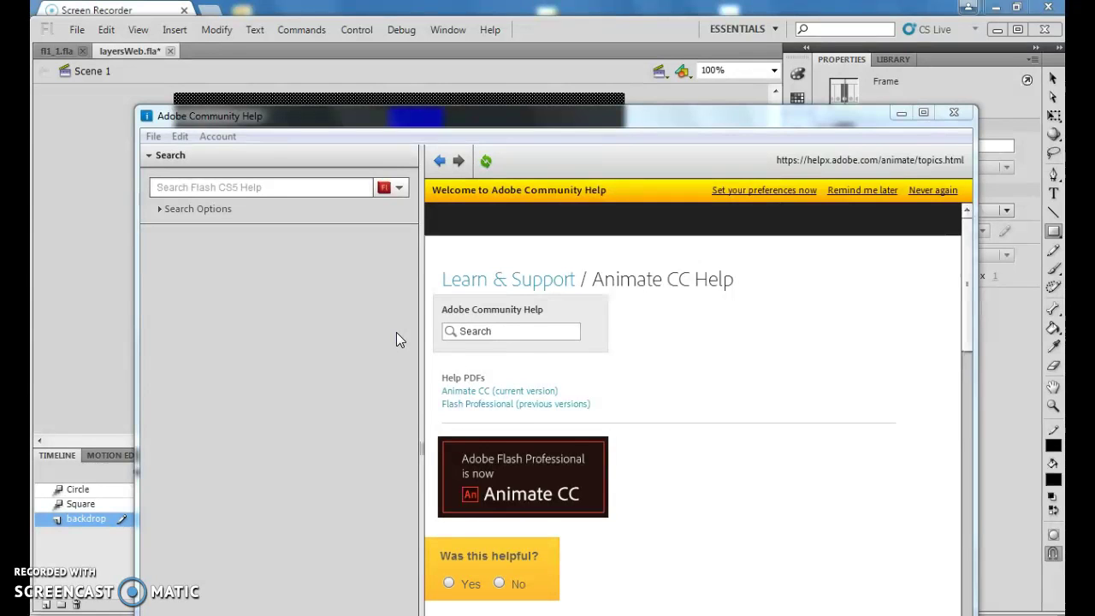
left_click(434, 288)
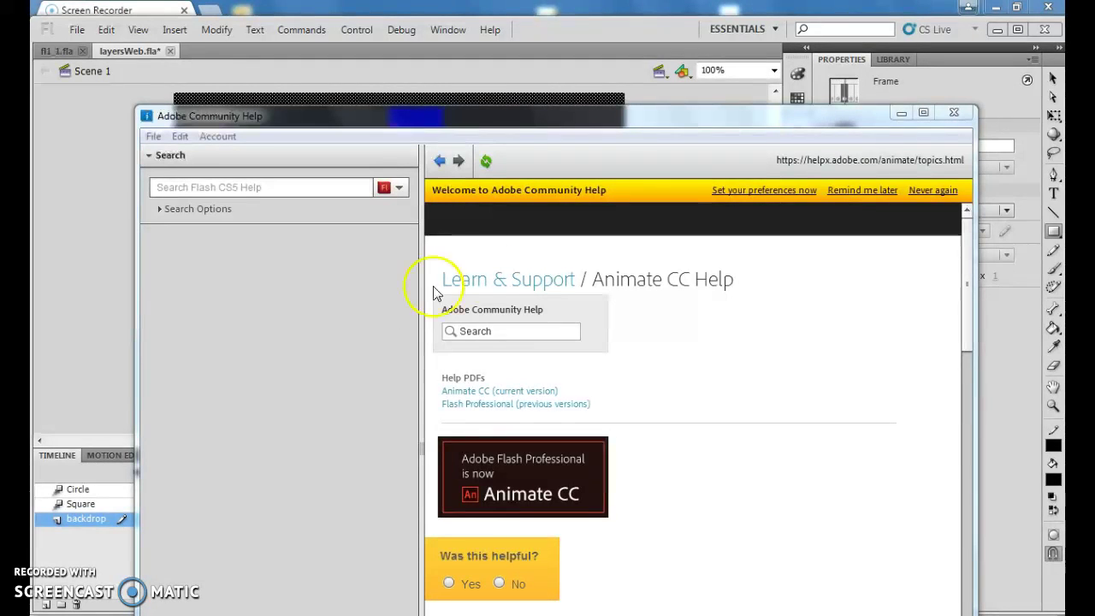
left_click(926, 112)
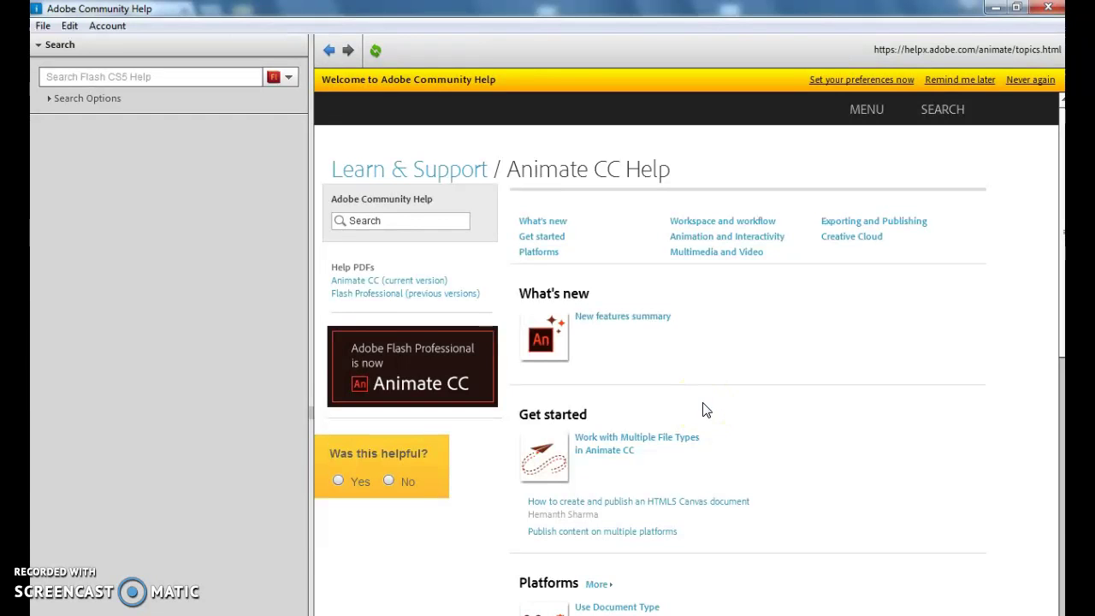
Expand Search Options with Community Help as location, and choose Update Later for Adobe AIR.
left_click(49, 100)
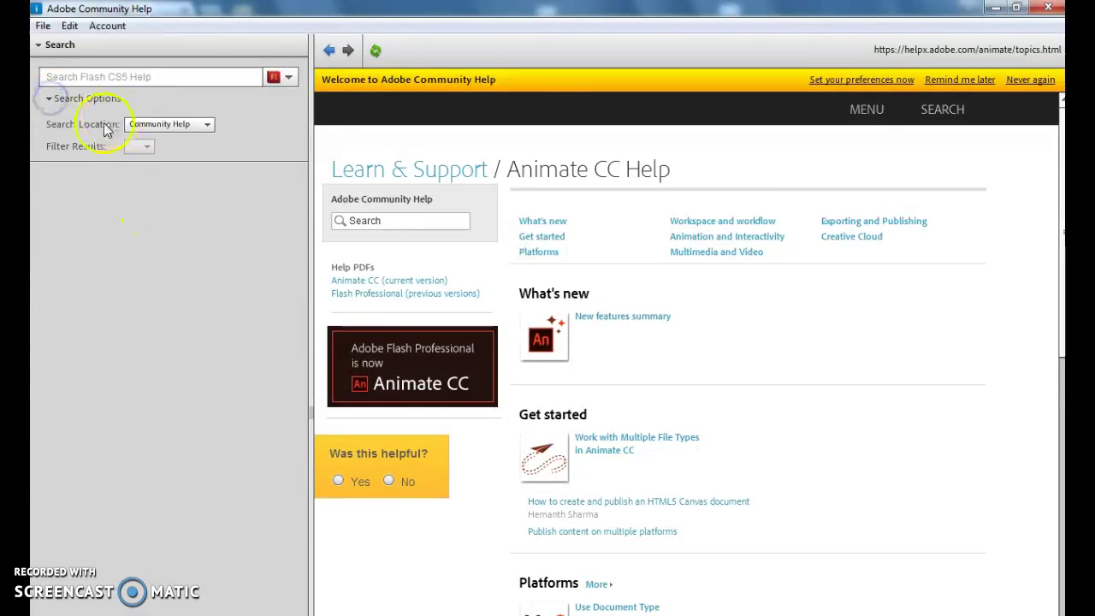
left_click(207, 124)
left_click(207, 124)
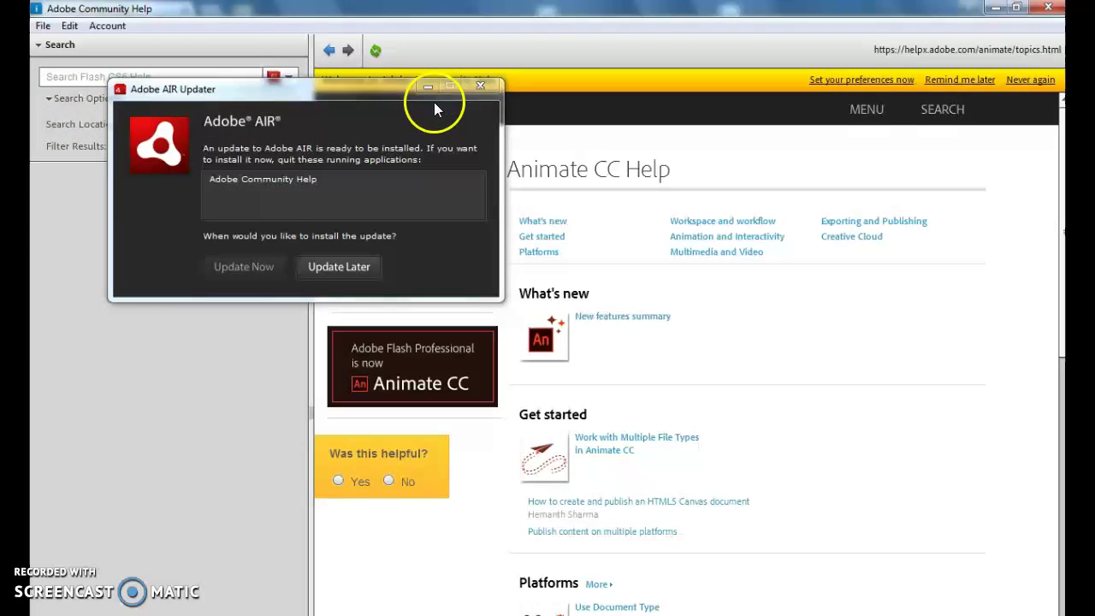
left_click(361, 270)
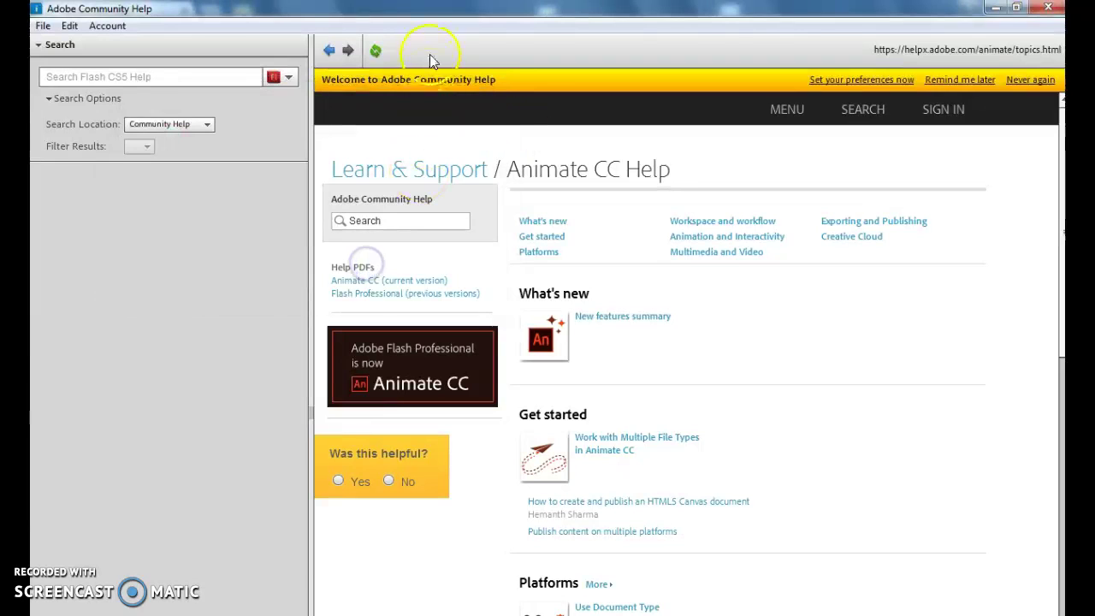
From What's new, open the Document Type Converter article at its section on converting documents.
left_click(548, 224)
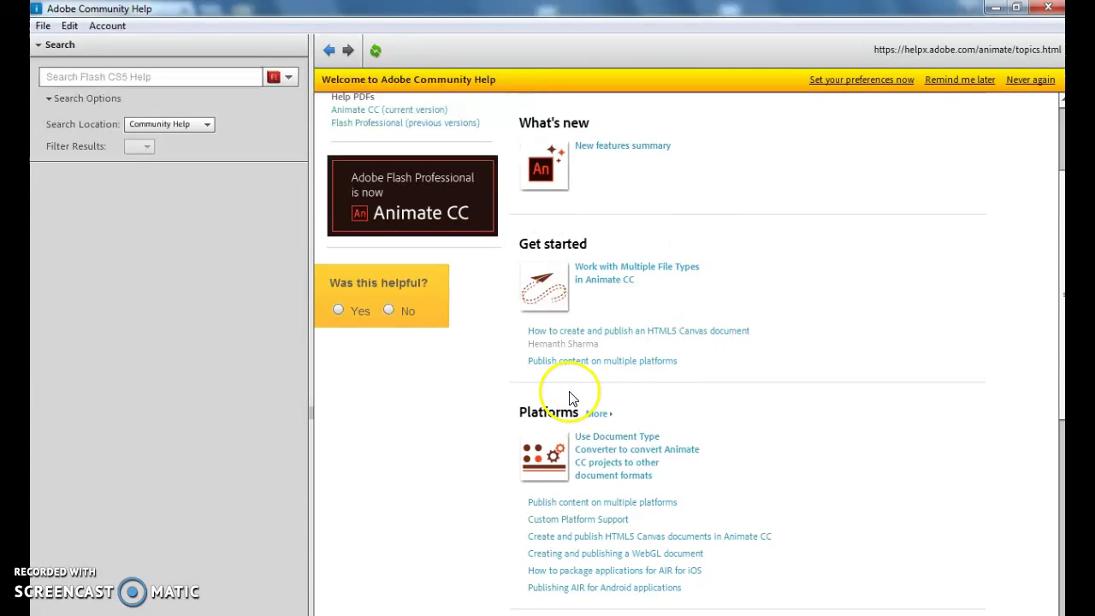
left_click(629, 445)
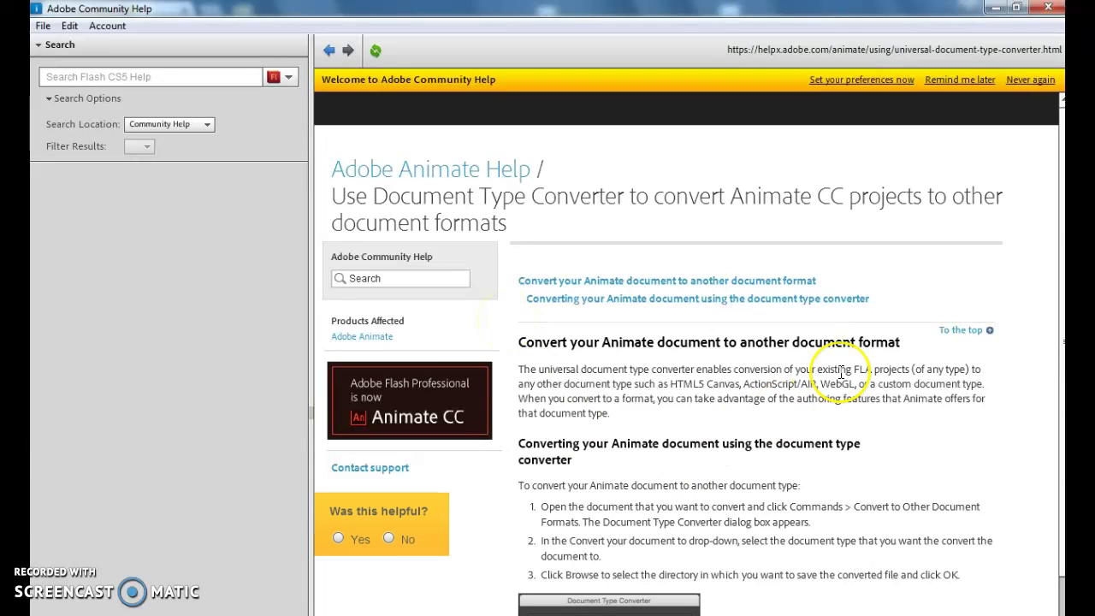
scroll(842, 373, "down", 2)
scroll(841, 372, "down", 1)
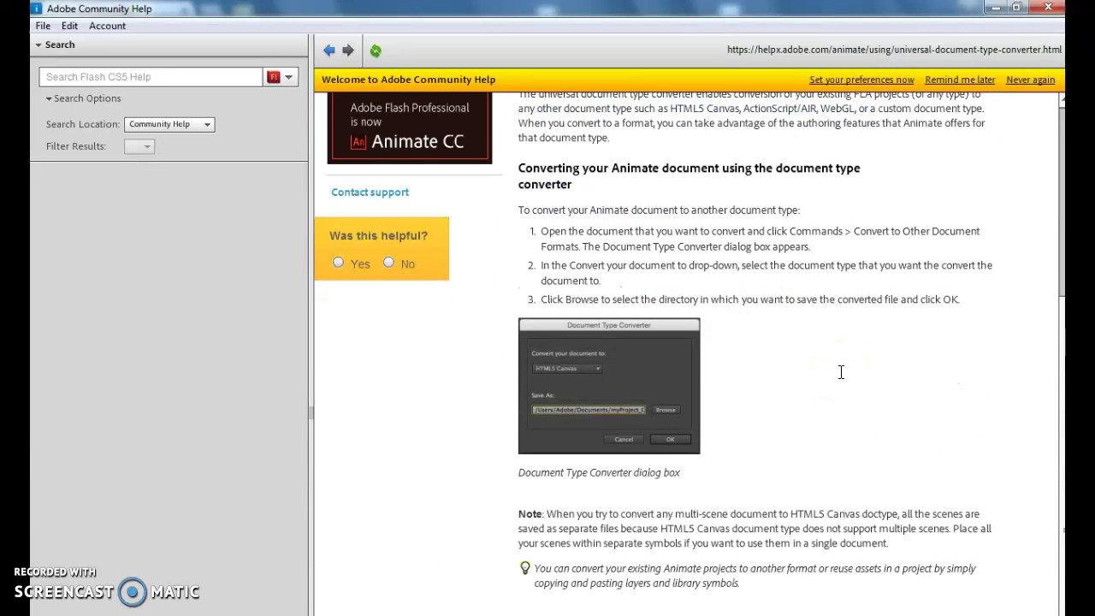
scroll(841, 372, "up", 3)
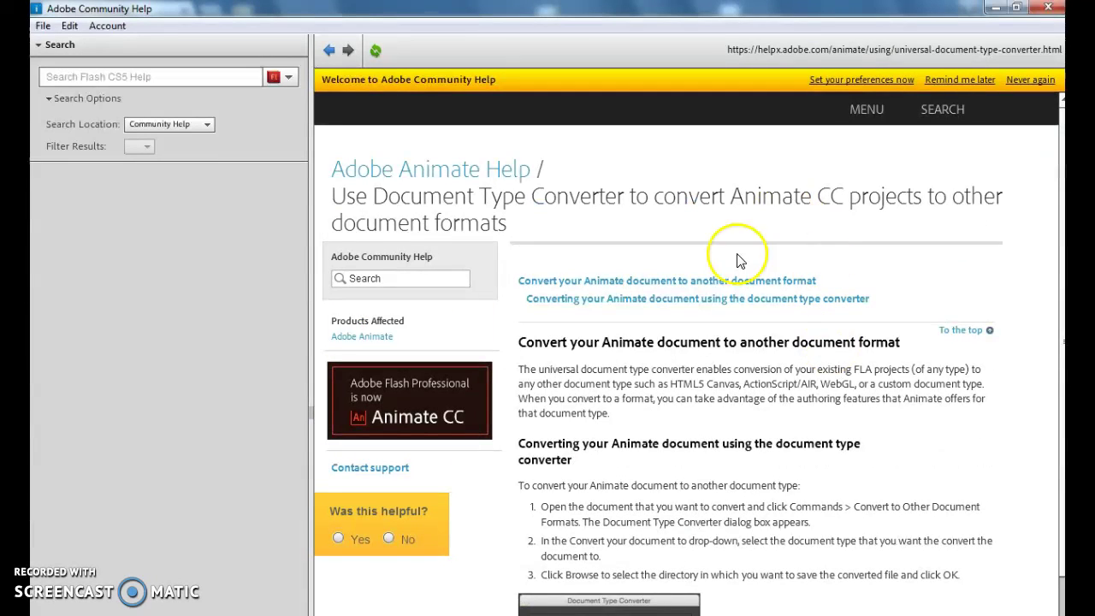
left_click(697, 282)
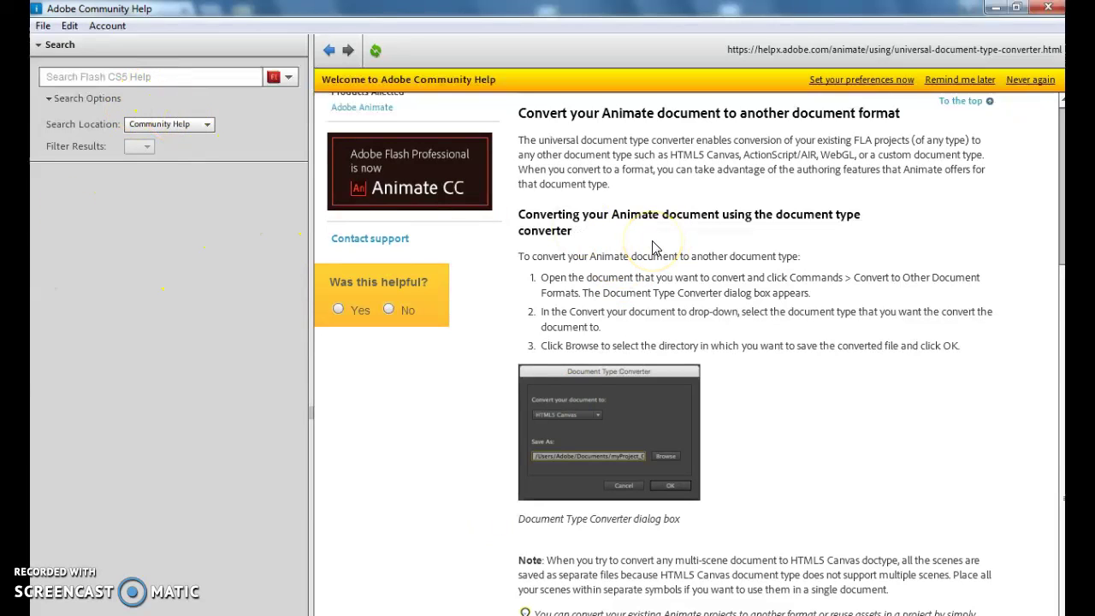
Search Flash CS5 Help for 'CS5 workspace'.
left_click(83, 77)
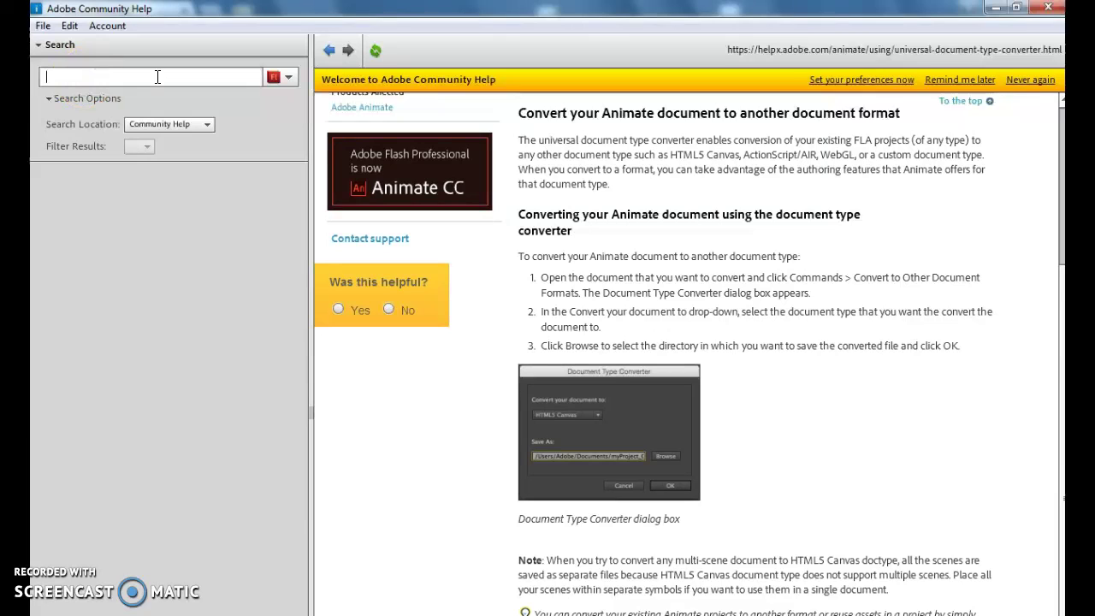
type("CS5 workspace")
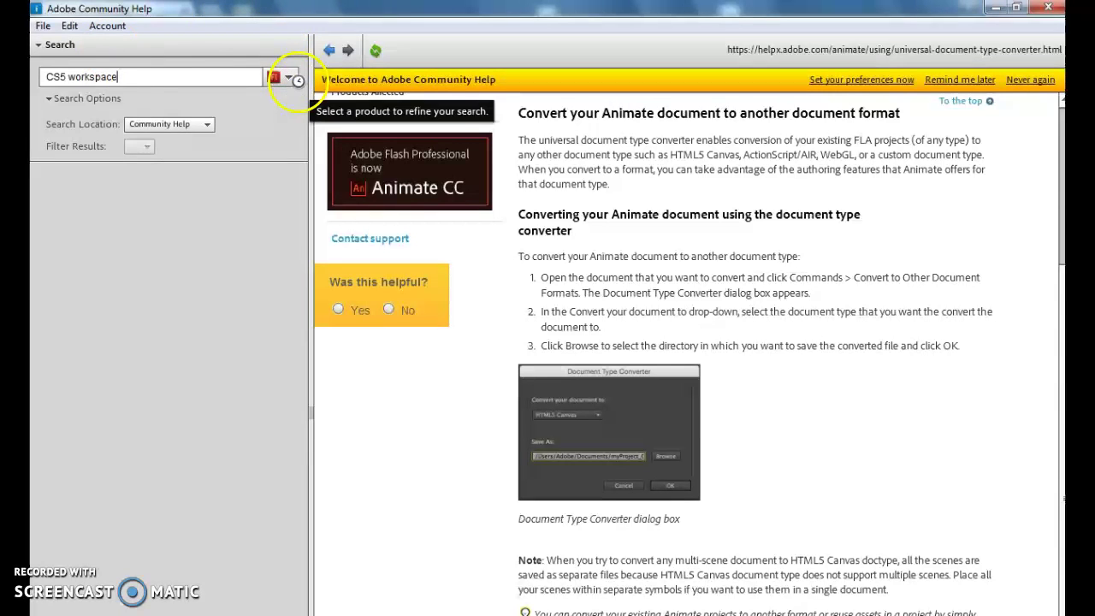
left_click(297, 81)
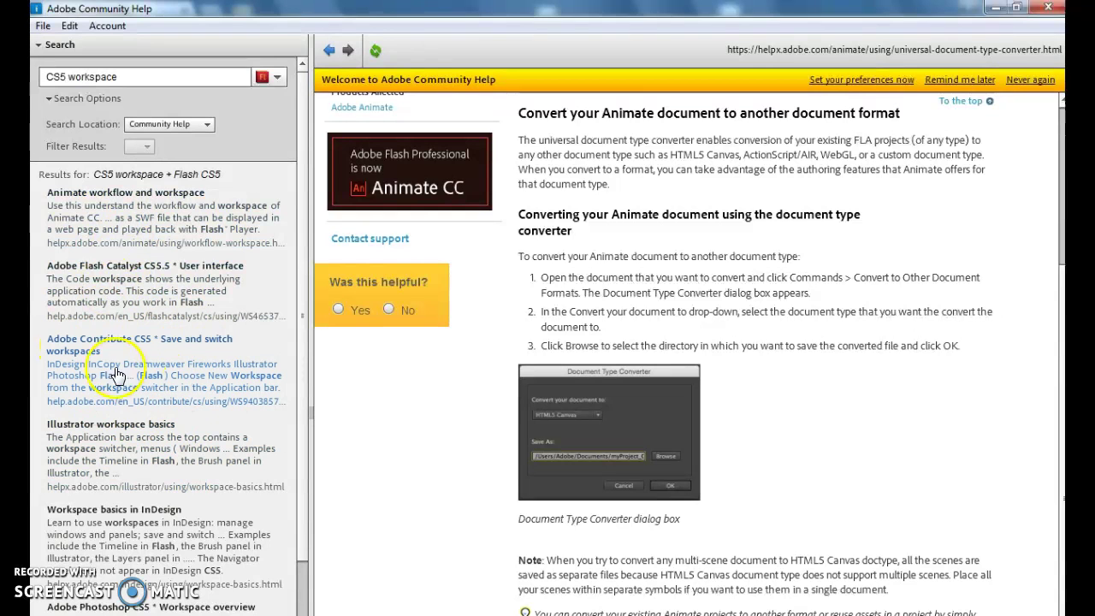
Open the Contribute CS5 'Save and switch workspaces' result and read its Save a custom workspace section.
left_click(117, 376)
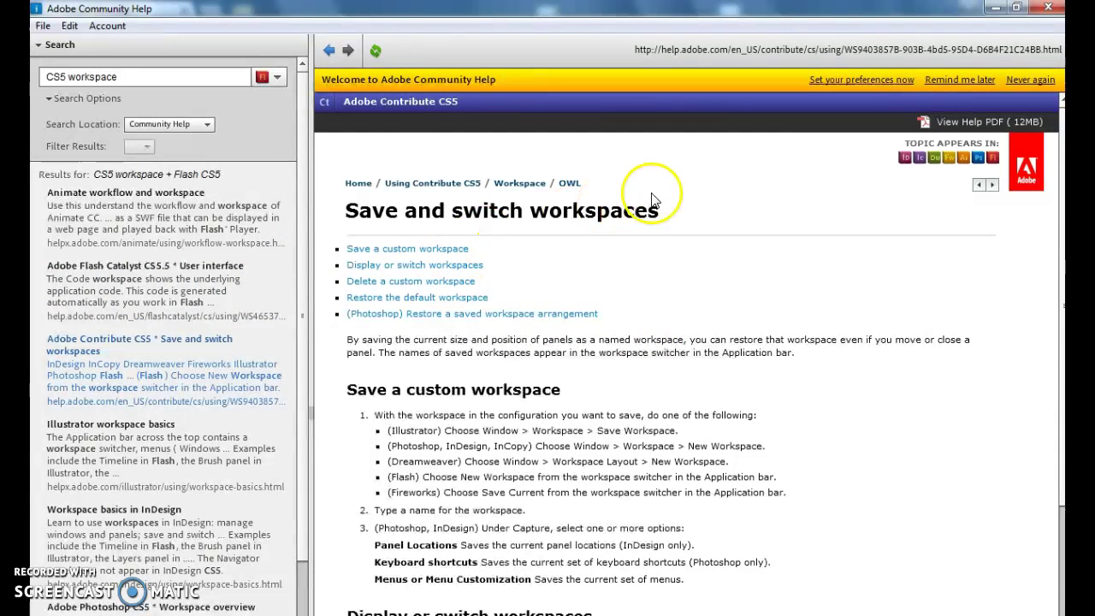
left_click(404, 259)
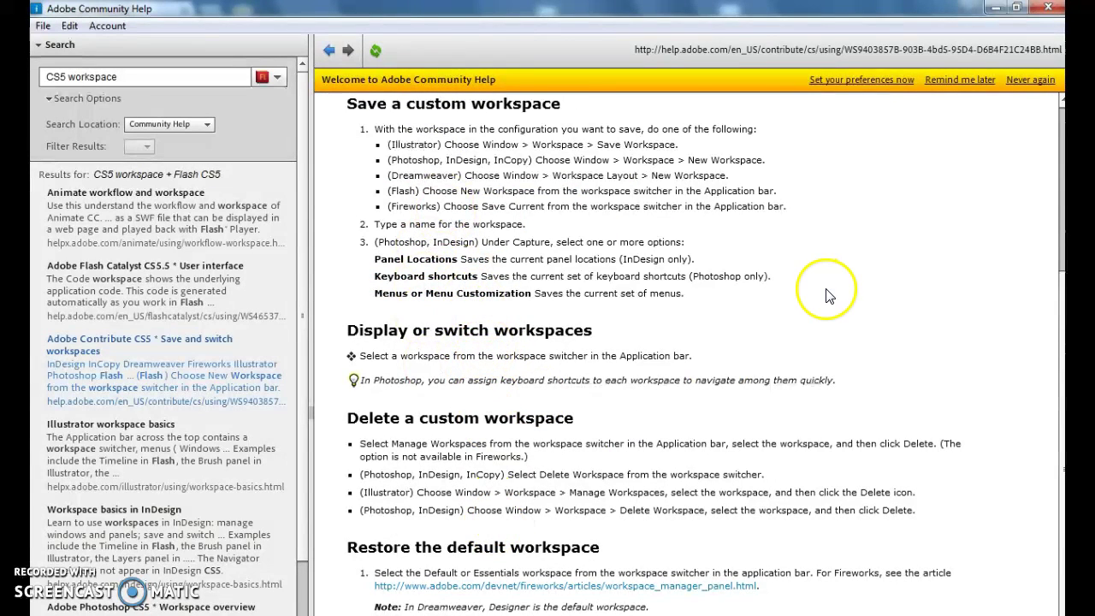
scroll(826, 286, "down", 3)
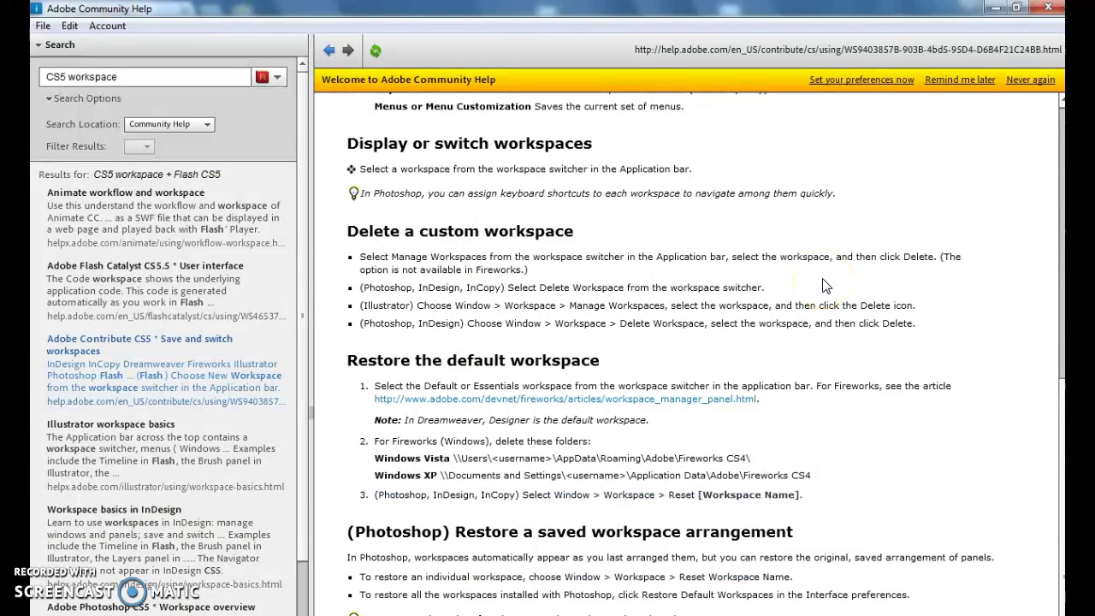